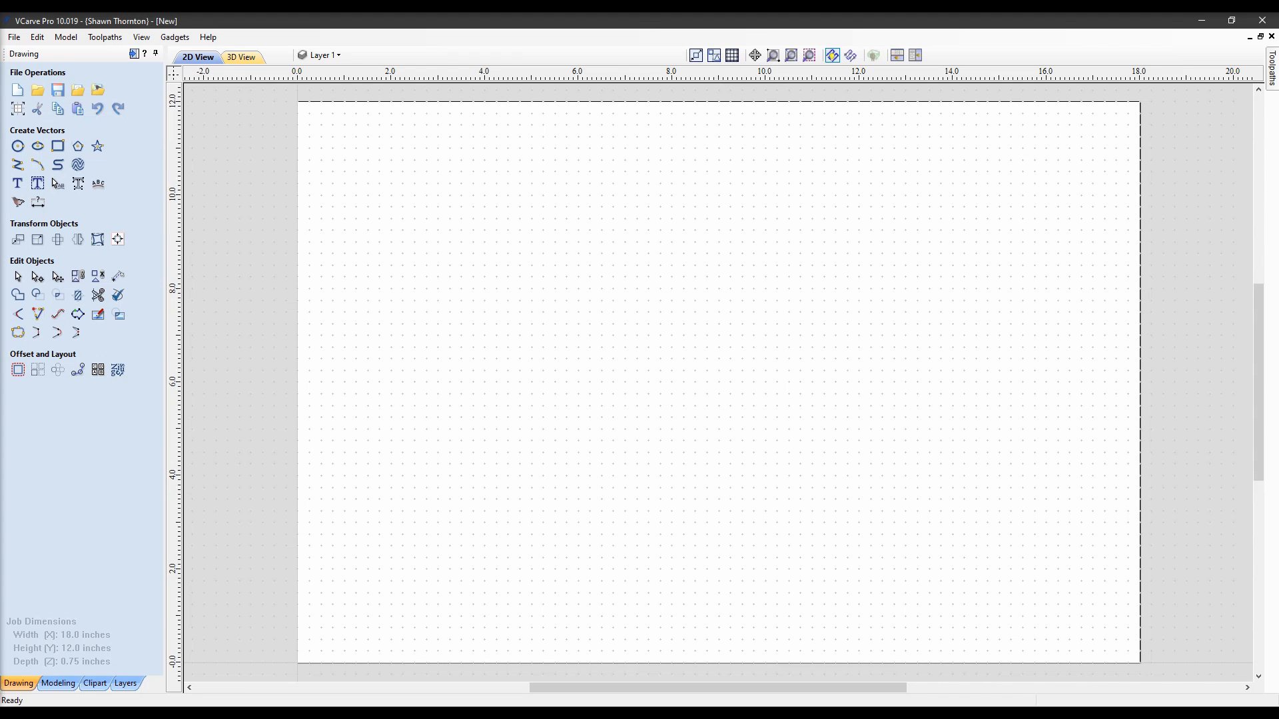
Draw a square-cornered 18 x 12 inch rectangle covering the whole job sheet
left_click(58, 148)
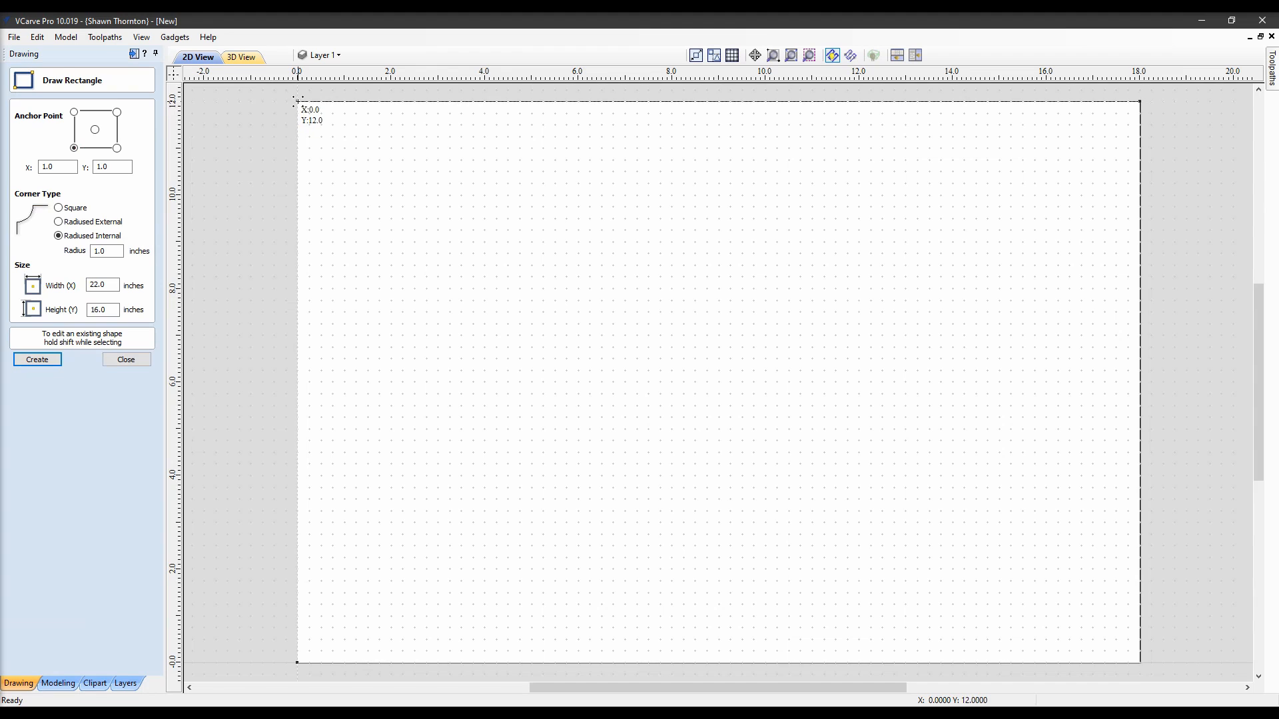
left_click_drag(298, 109, 1141, 662)
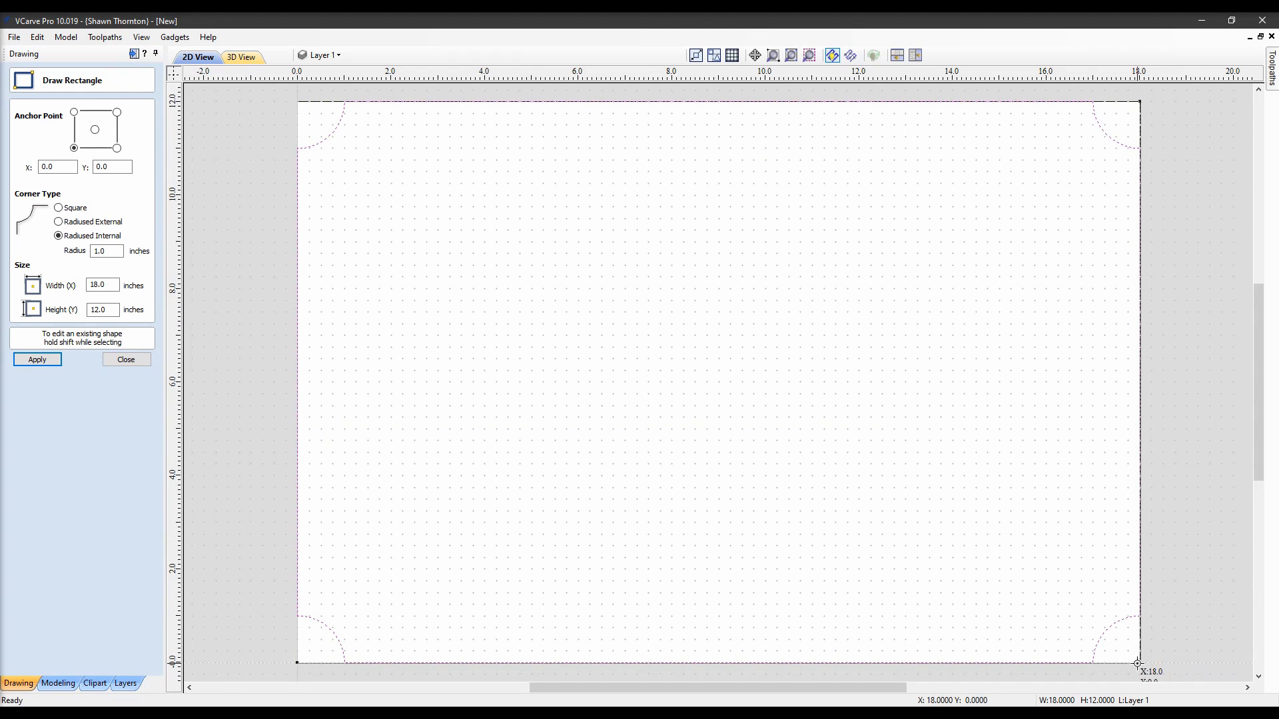
left_click(58, 208)
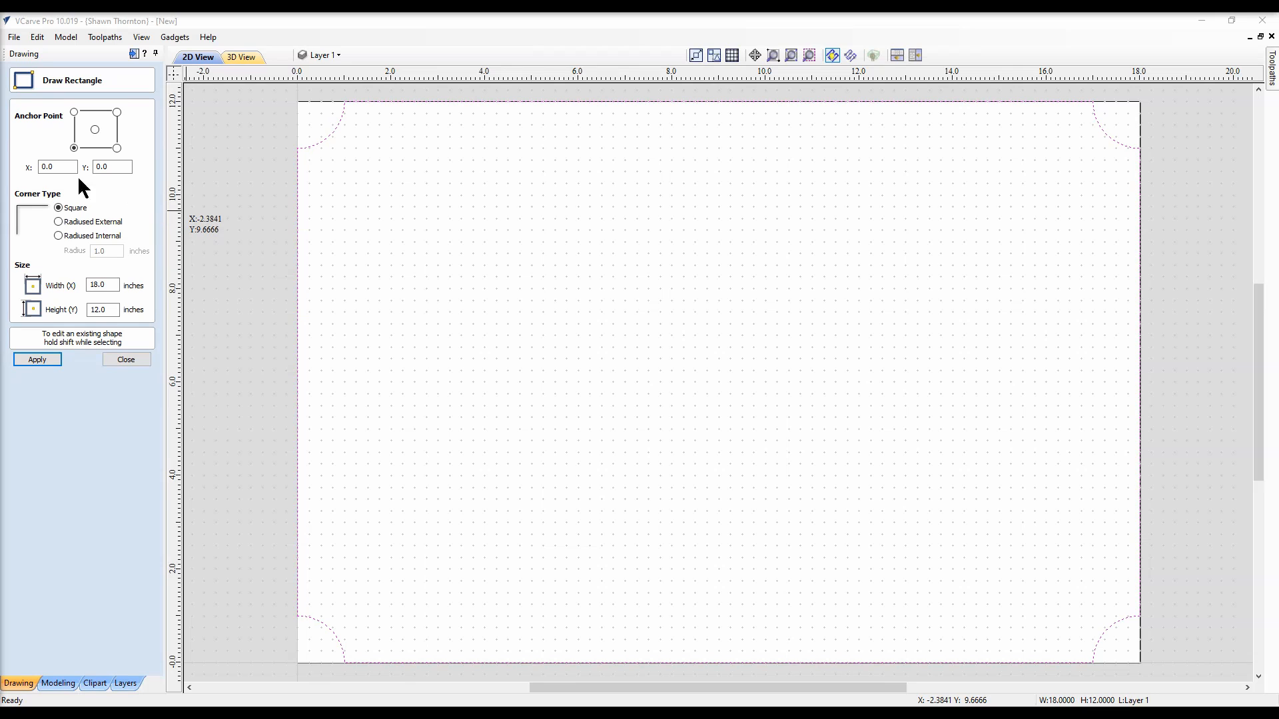
left_click(53, 360)
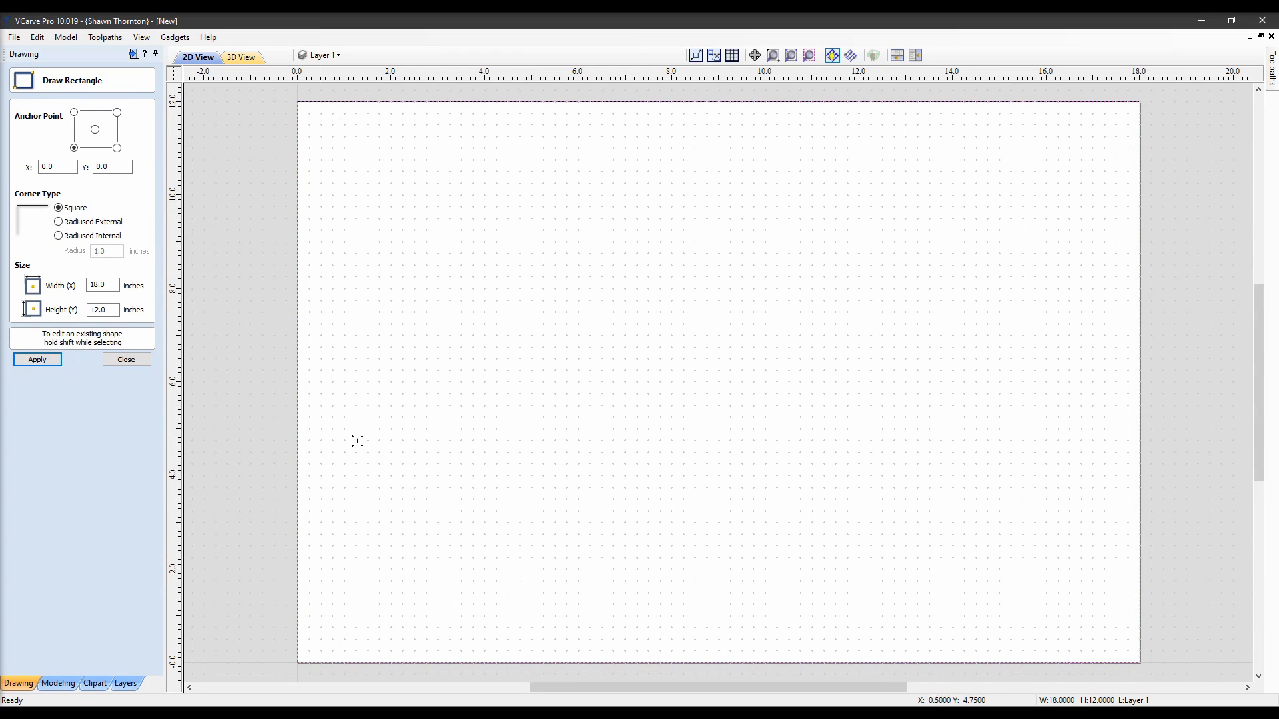
left_click(127, 360)
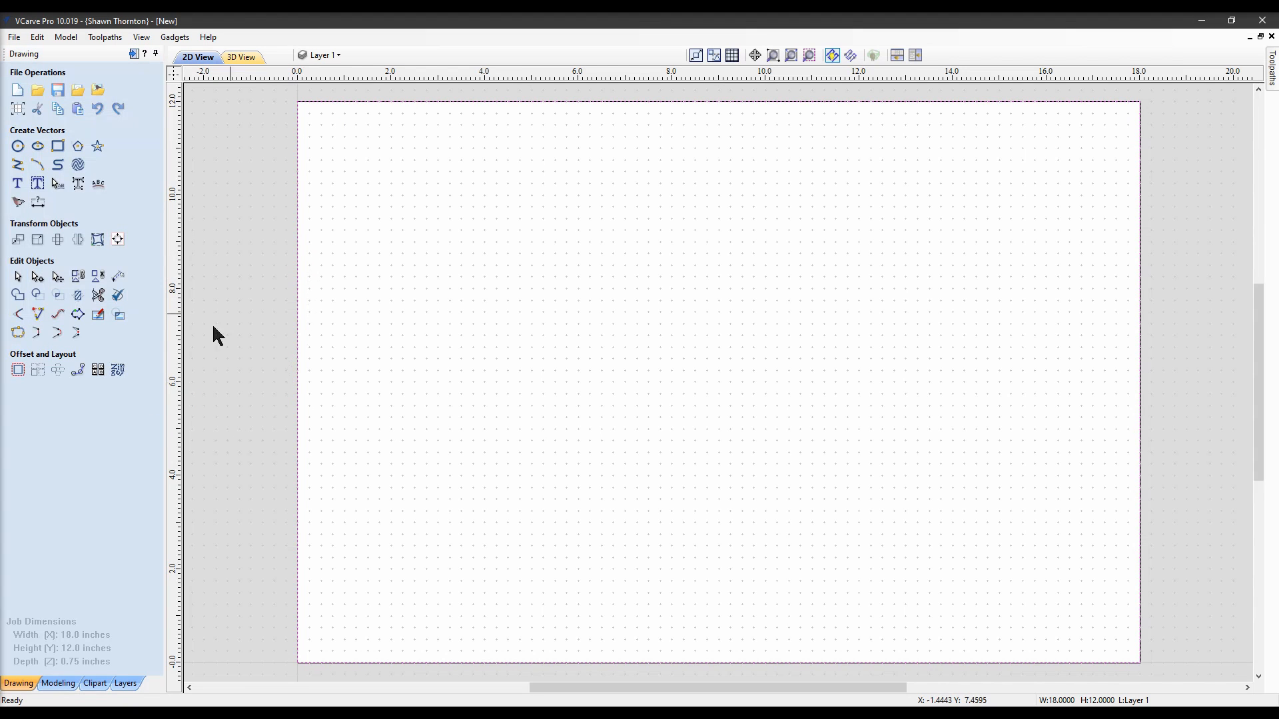
left_click(18, 371)
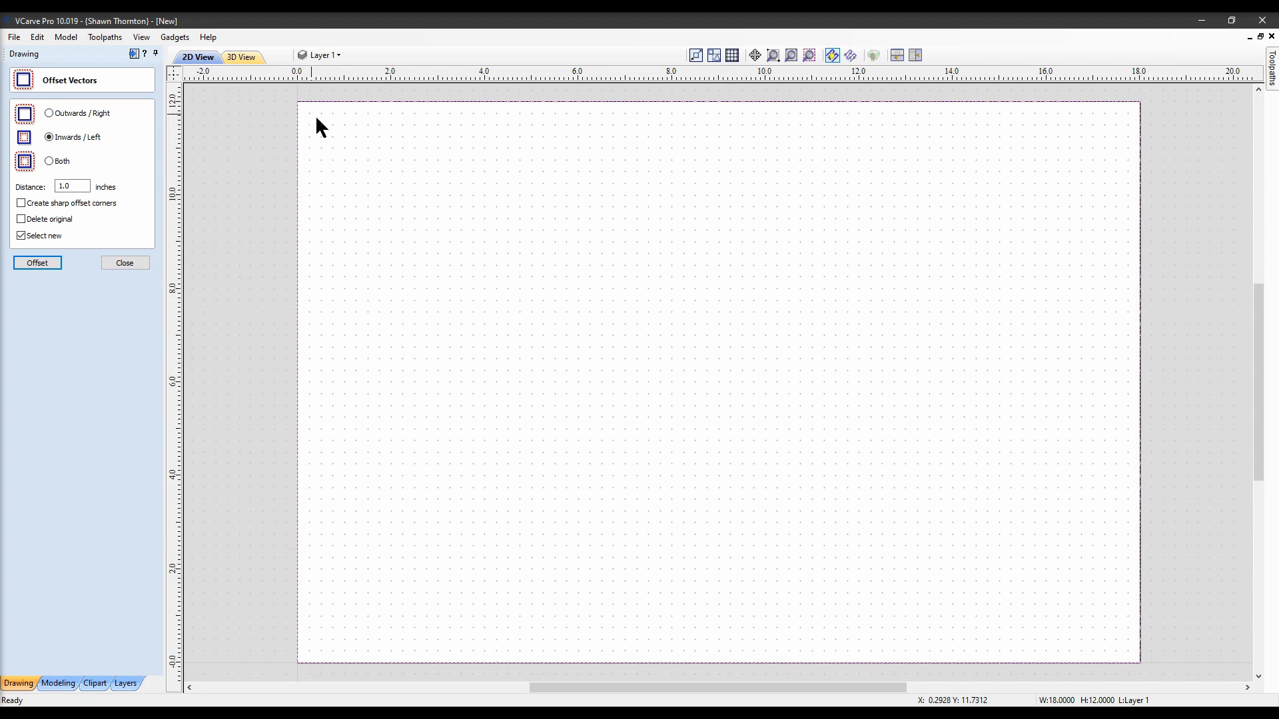
Offset the rectangle 1.0 inch inward and give the copy 1.0-inch radiused internal corners
left_click(48, 264)
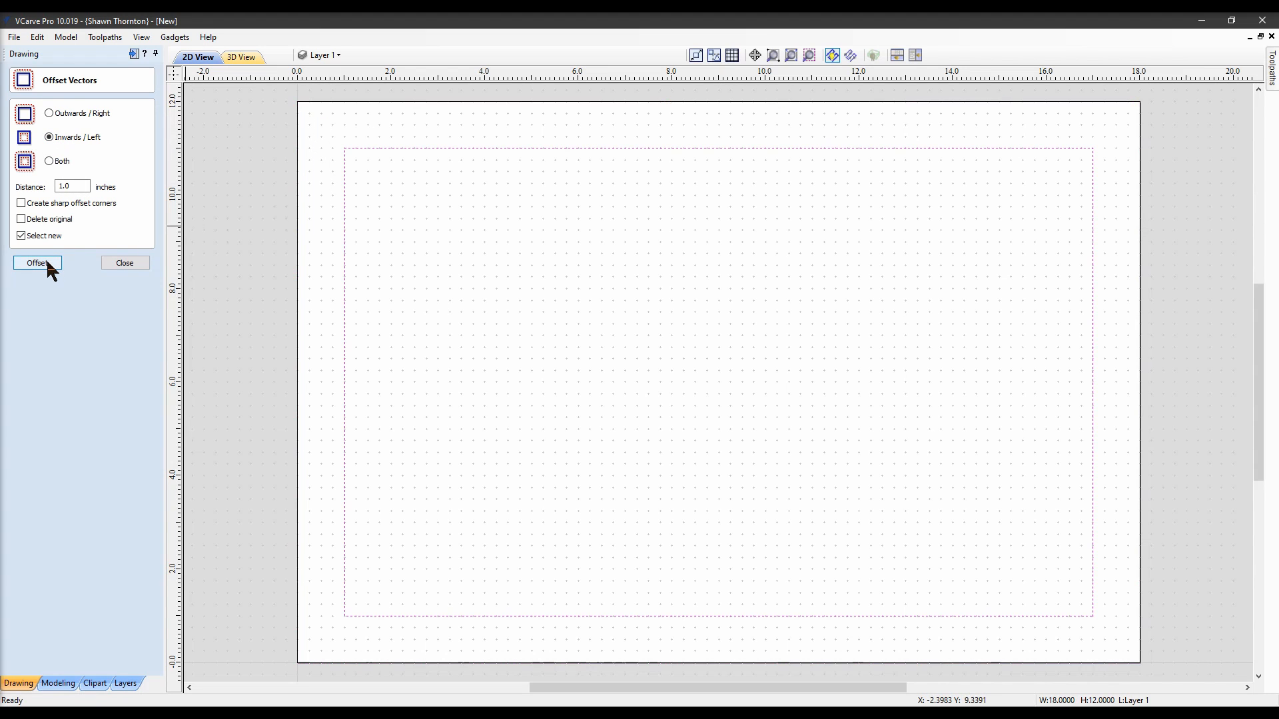
left_click(138, 264)
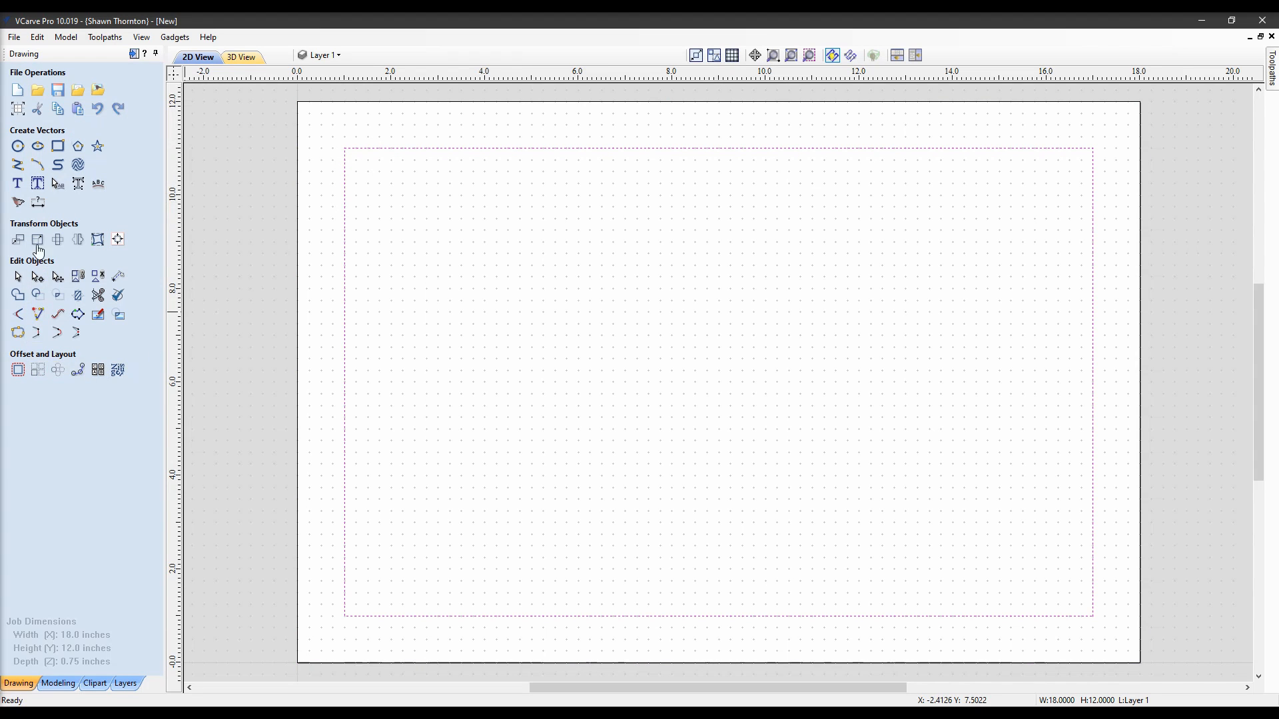
left_click(53, 149)
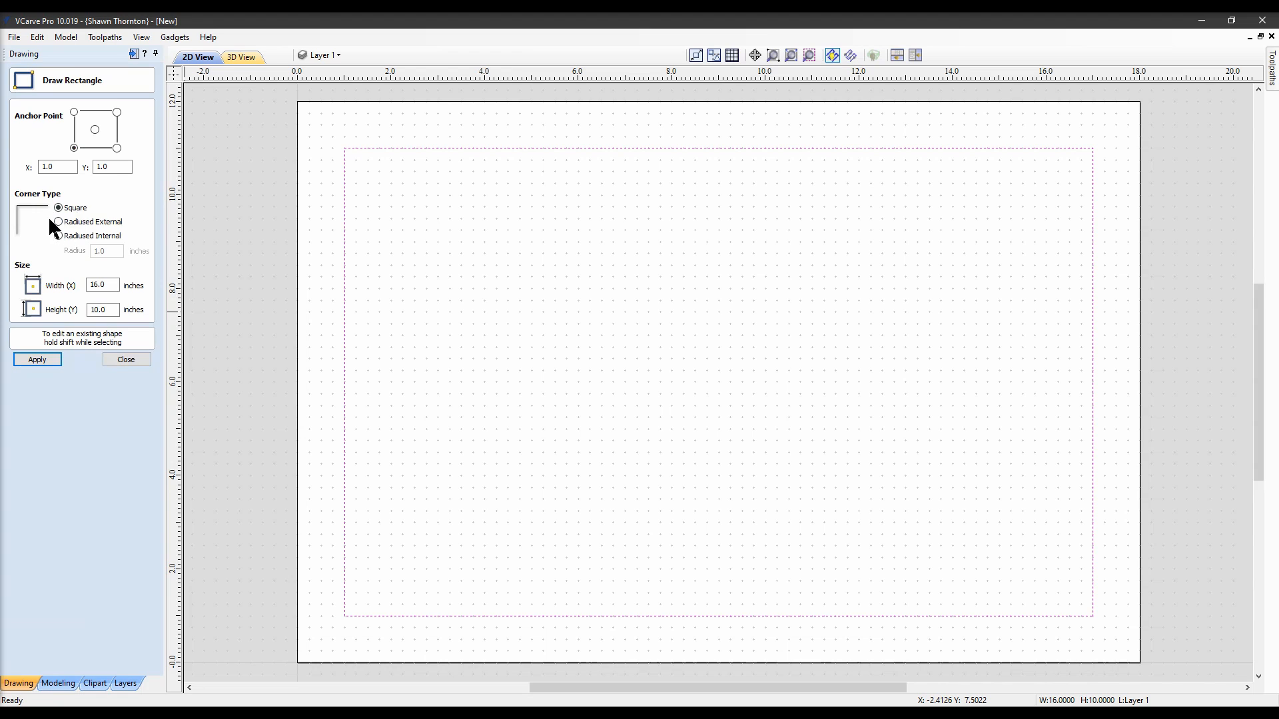
left_click(60, 235)
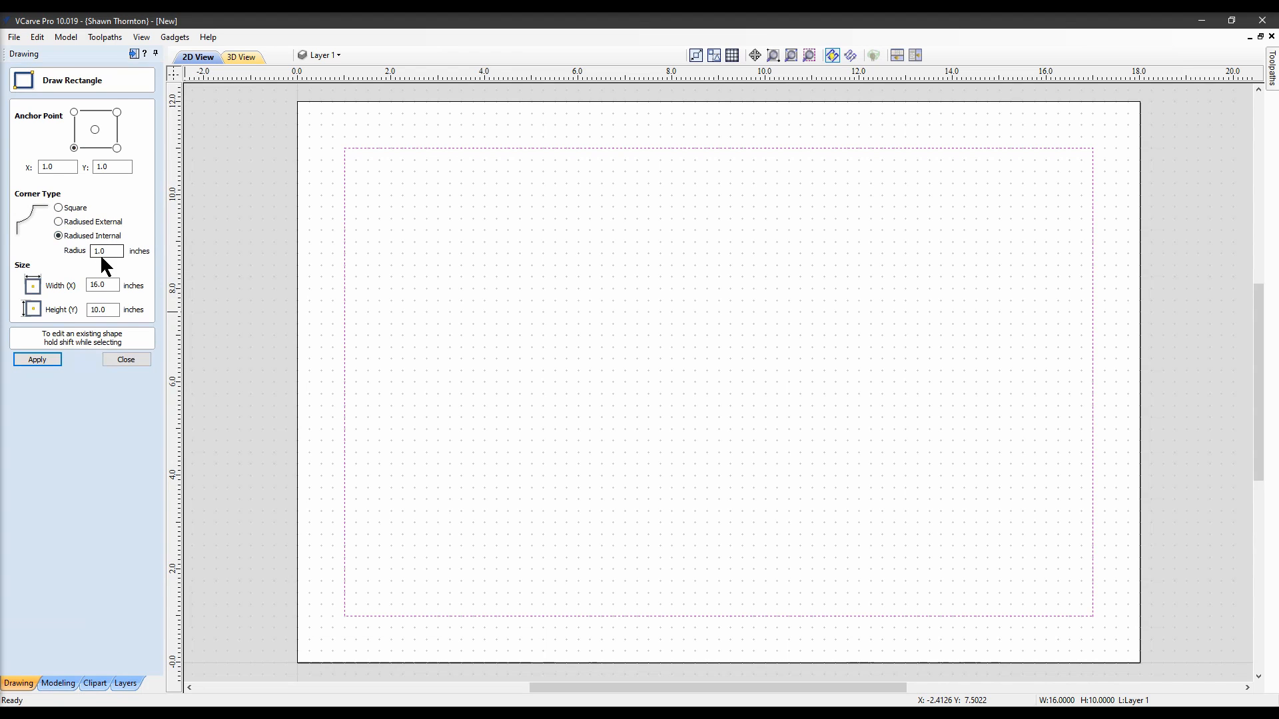
left_click(43, 361)
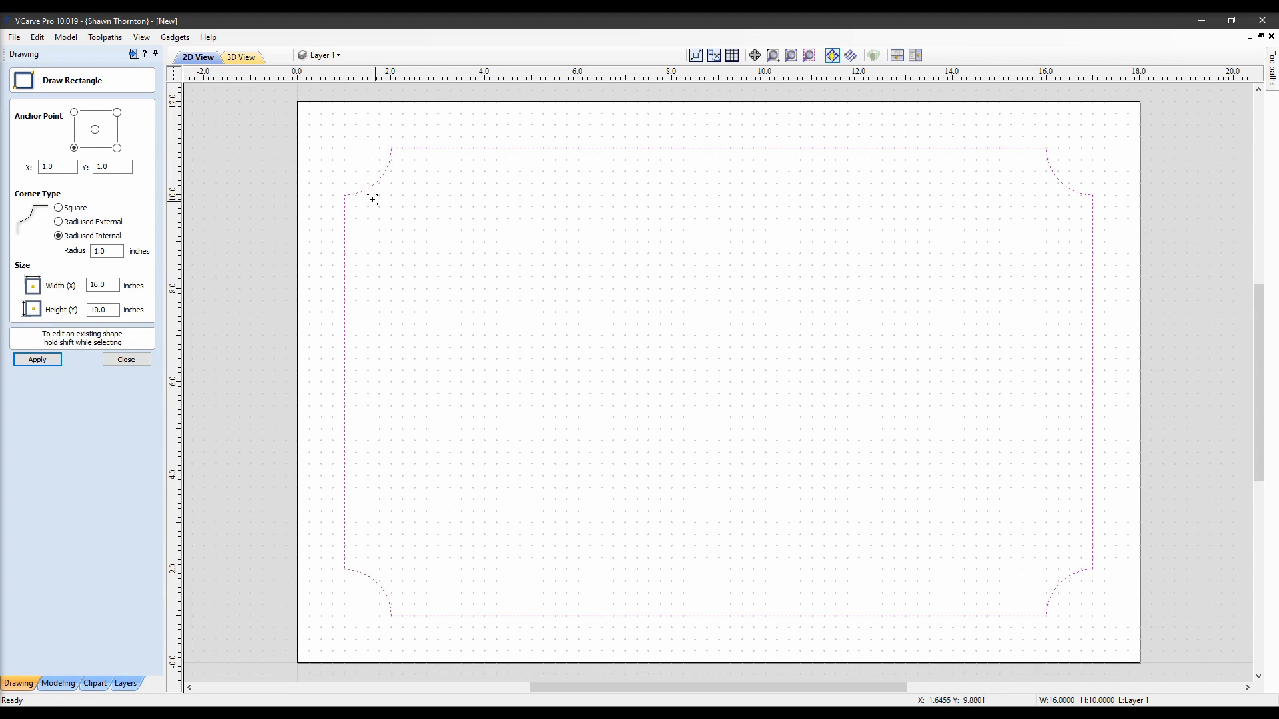
left_click(124, 361)
left_click(382, 284)
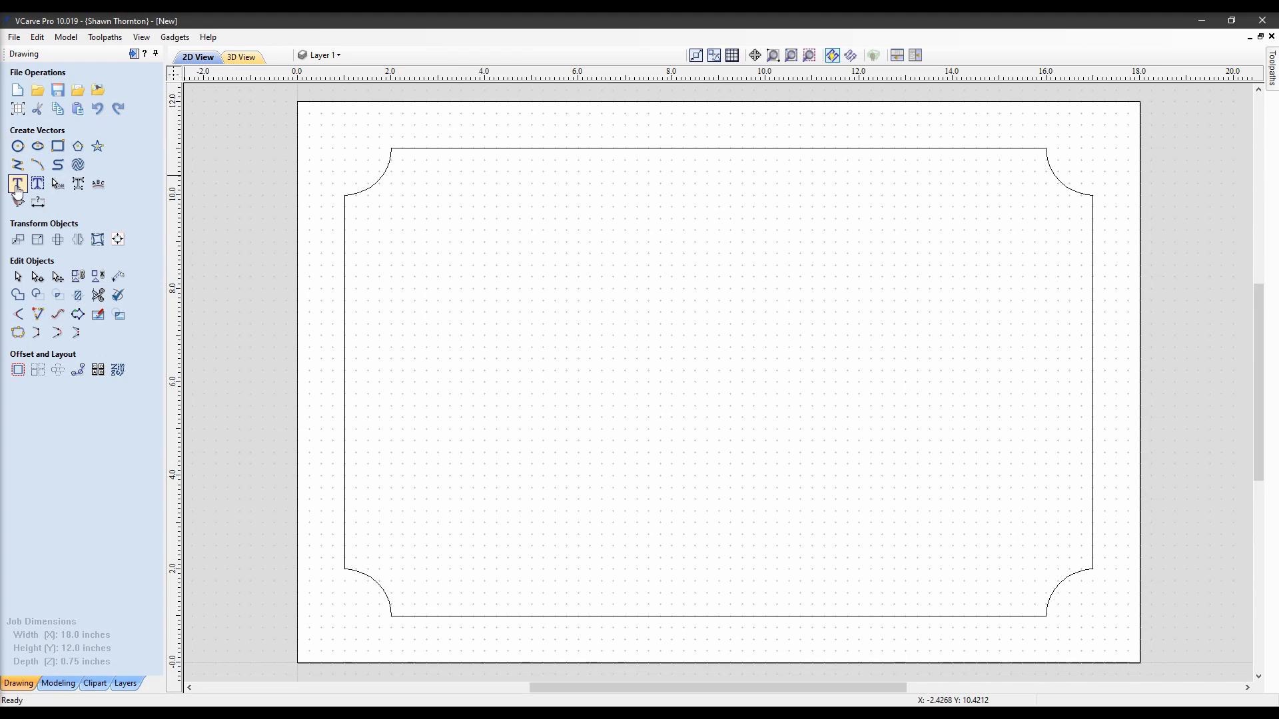
left_click(18, 184)
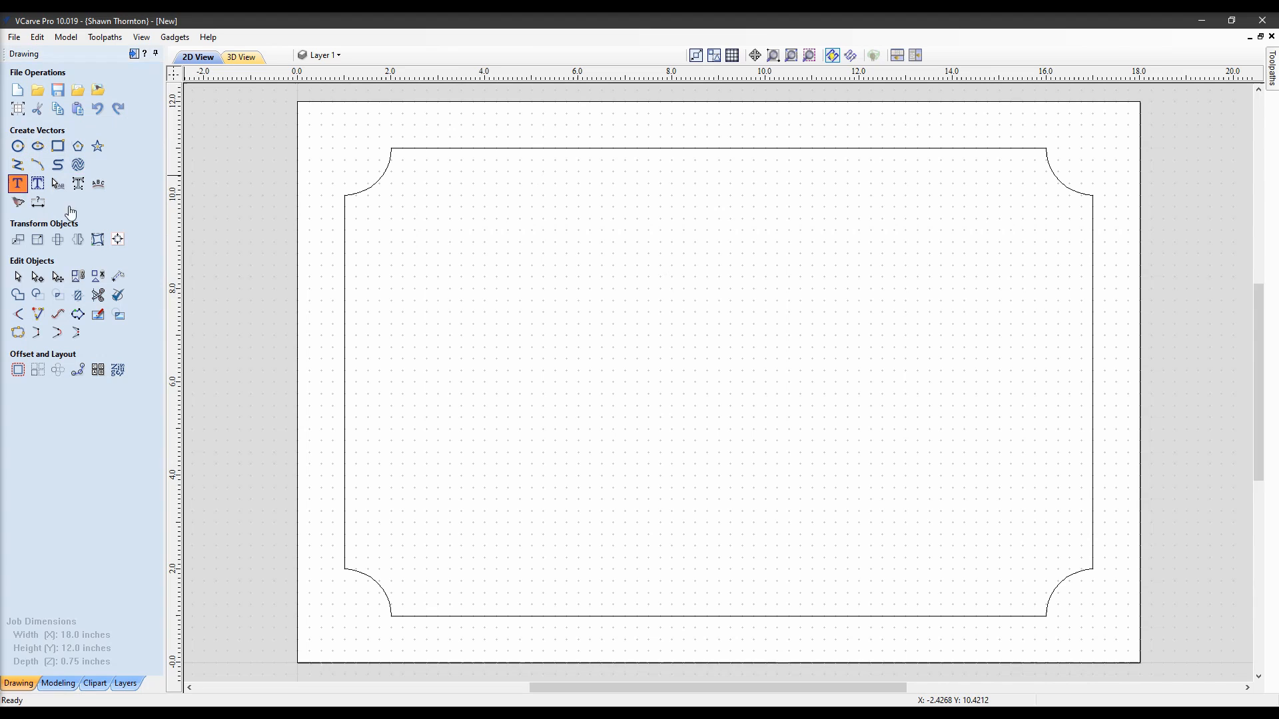
left_click(426, 232)
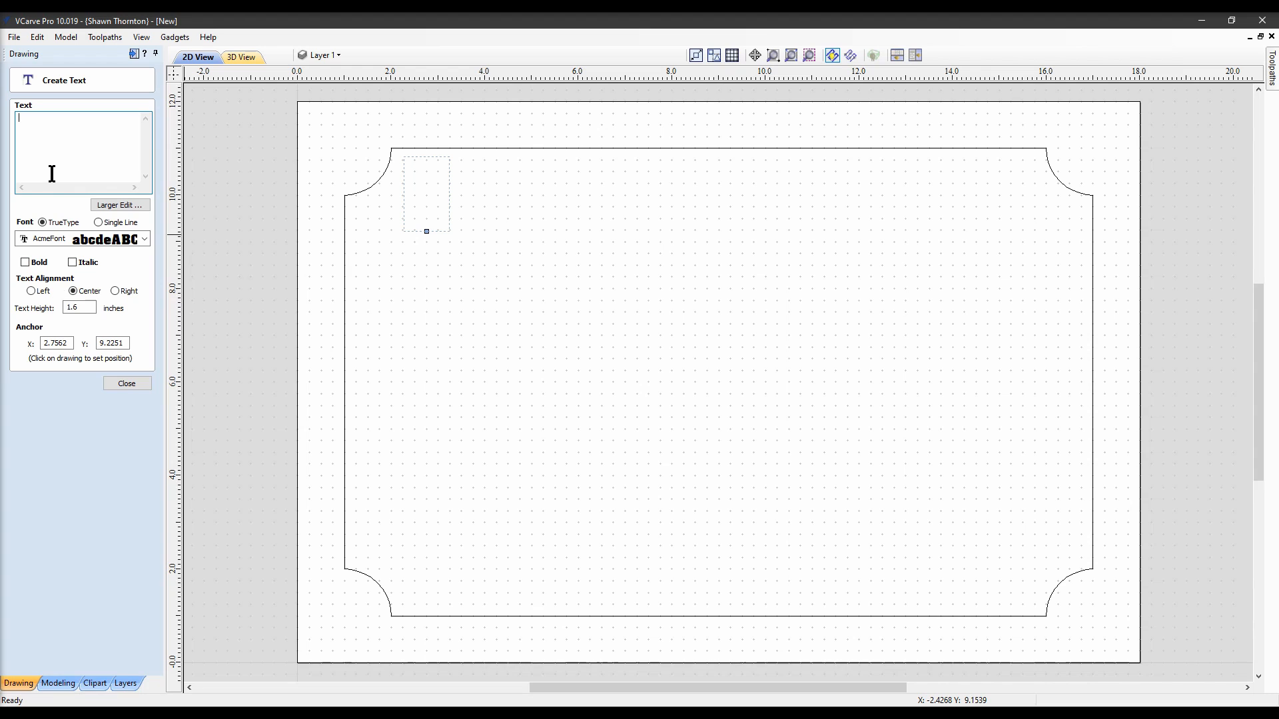
type("ea:s")
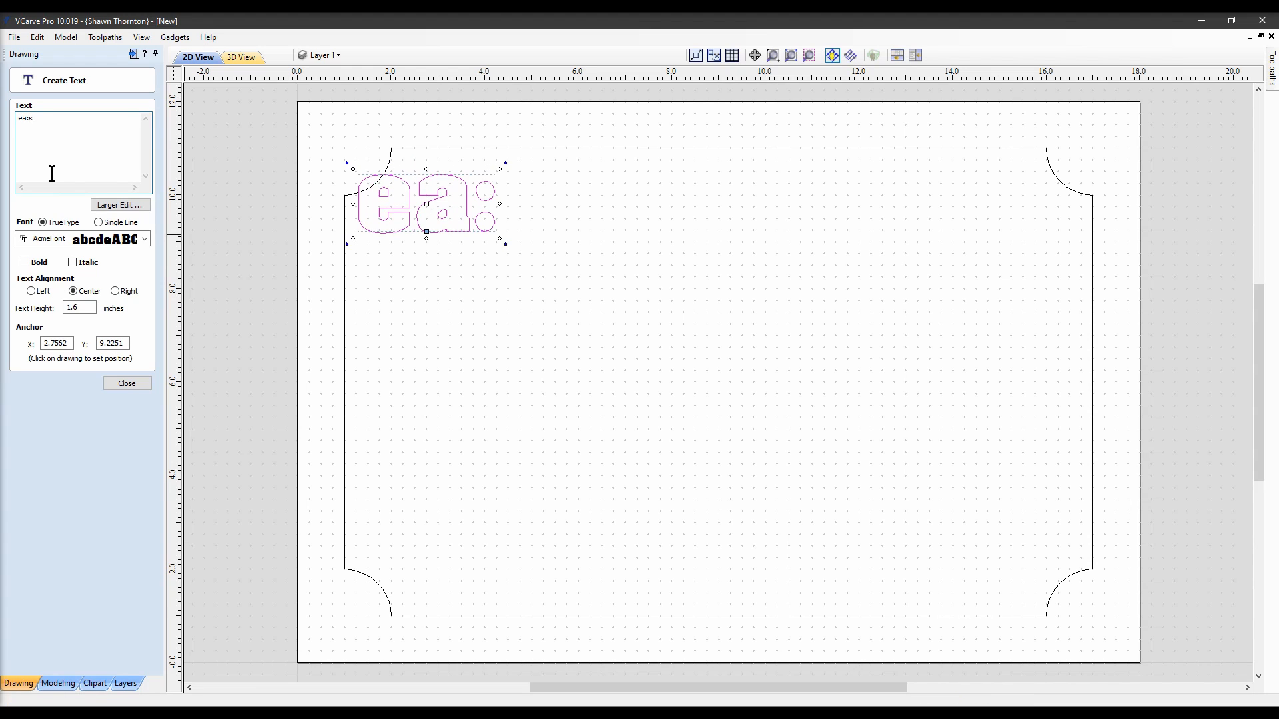
key("BackSpace")
key("BackSpace")
key("BackSpace")
key("BackSpace")
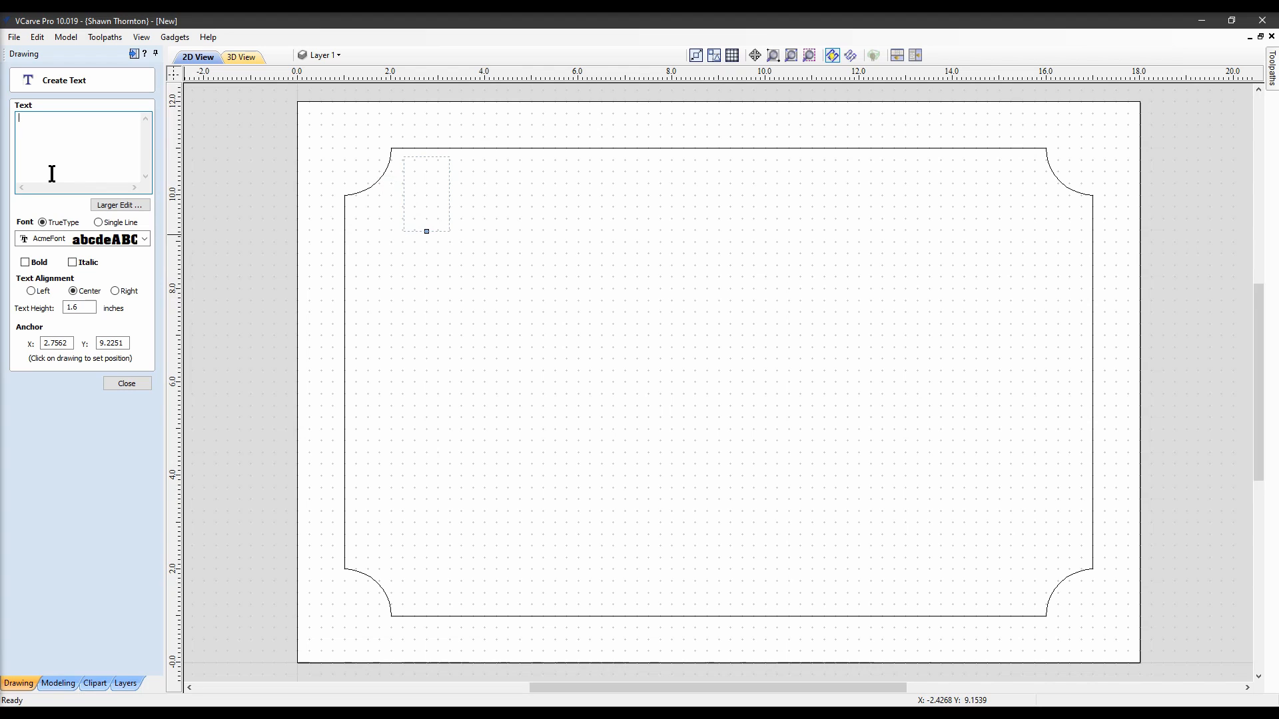
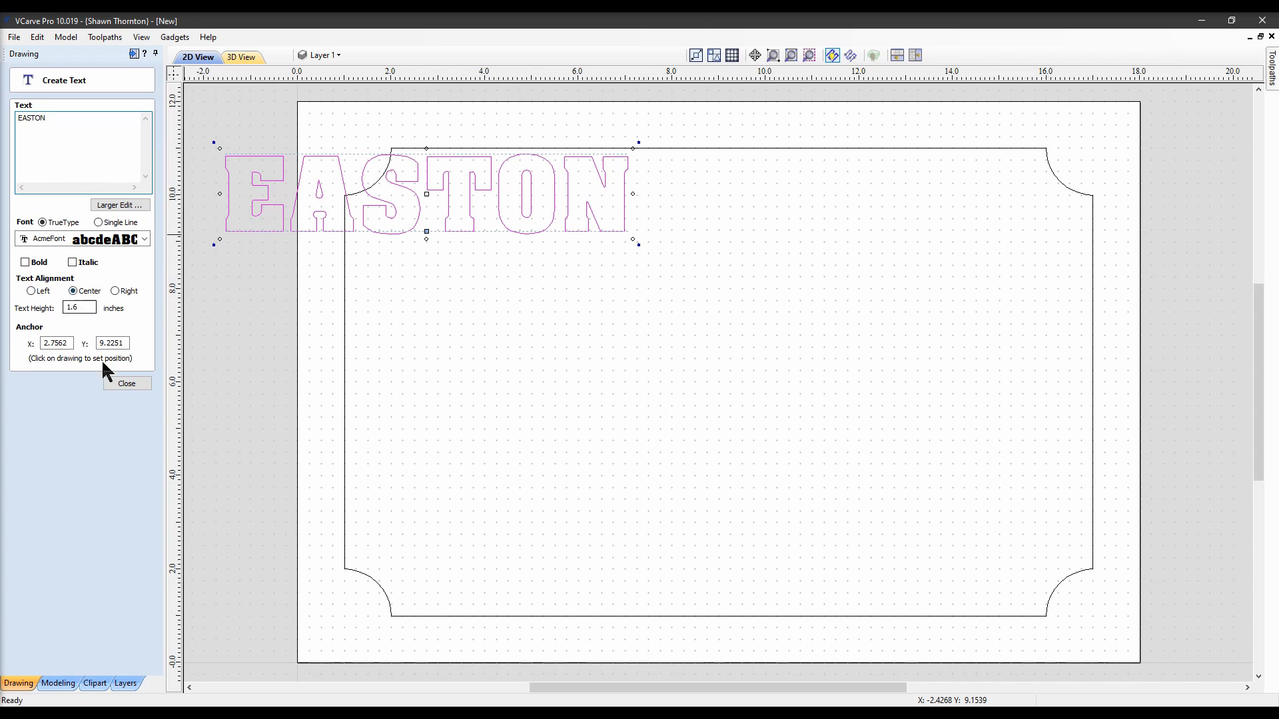
left_click(123, 384)
Nudge EASTON right and down so it sits inside the radiused border
key("Right")
key("Right")
key("Right")
key("Right")
key("Right")
key("Right")
key("Right")
key("Right")
key("Right")
key("Right")
key("Right")
key("Right")
key("Right")
key("Right")
key("Right")
key("Right")
key("Right")
key("Right")
key("Right")
key("Right")
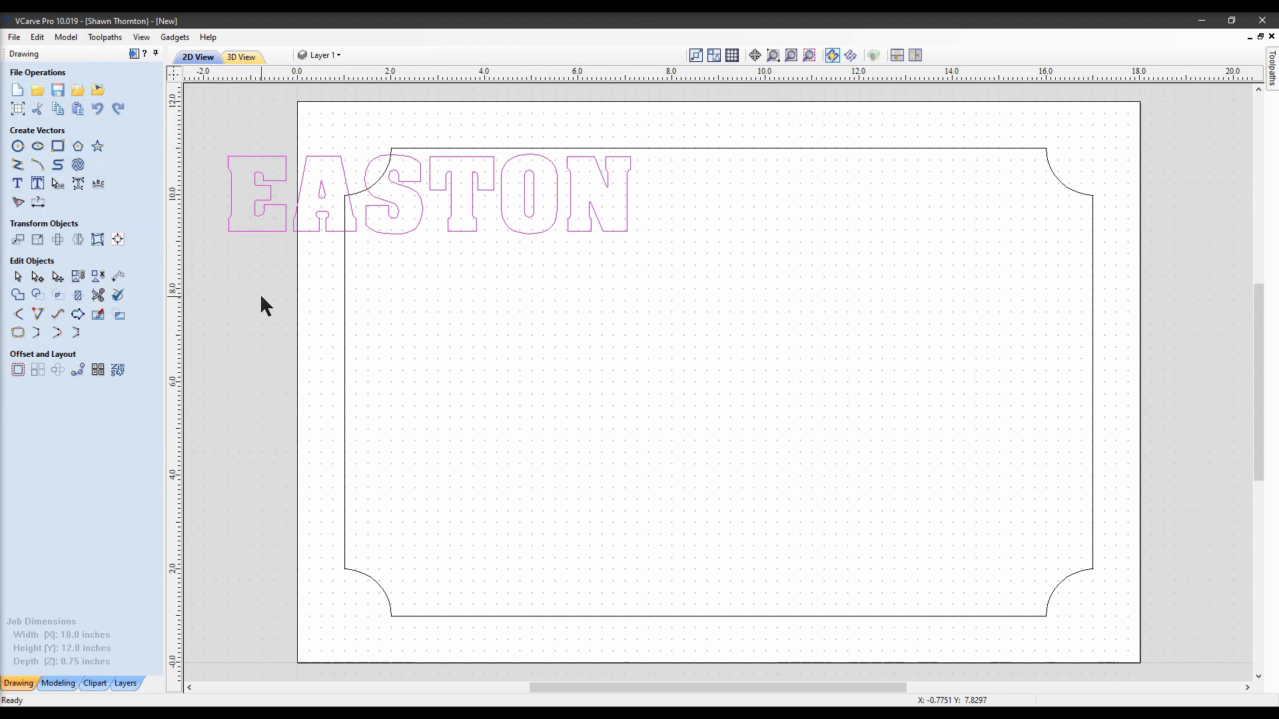
key("Right")
key("Right")
key("Right")
key("Right")
key("Right")
key("Right")
key("Right")
key("Right")
key("Right")
key("Right")
key("Right")
key("Right")
key("Right")
key("Right")
key("Right")
key("Right")
key("Right")
key("Right")
key("Right")
key("Right")
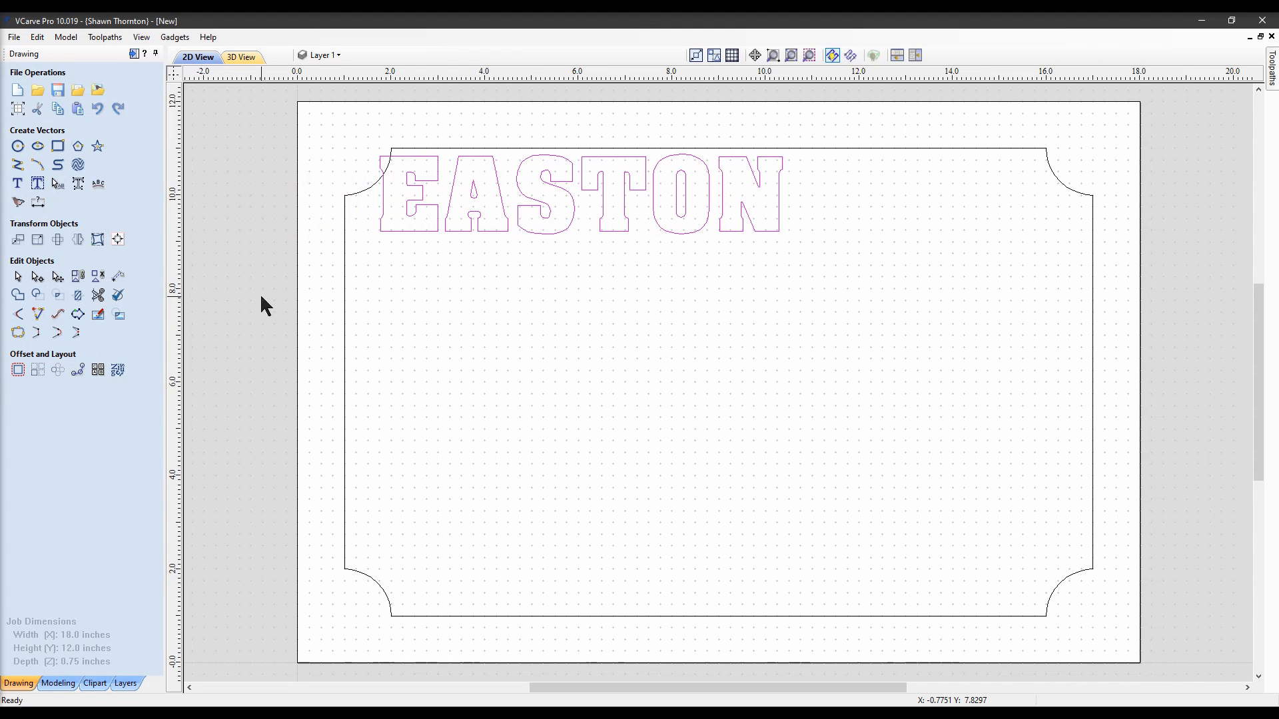
key("Right")
key("Right")
key("Right")
key("Right")
key("Right")
key("Right")
key("Right")
key("Right")
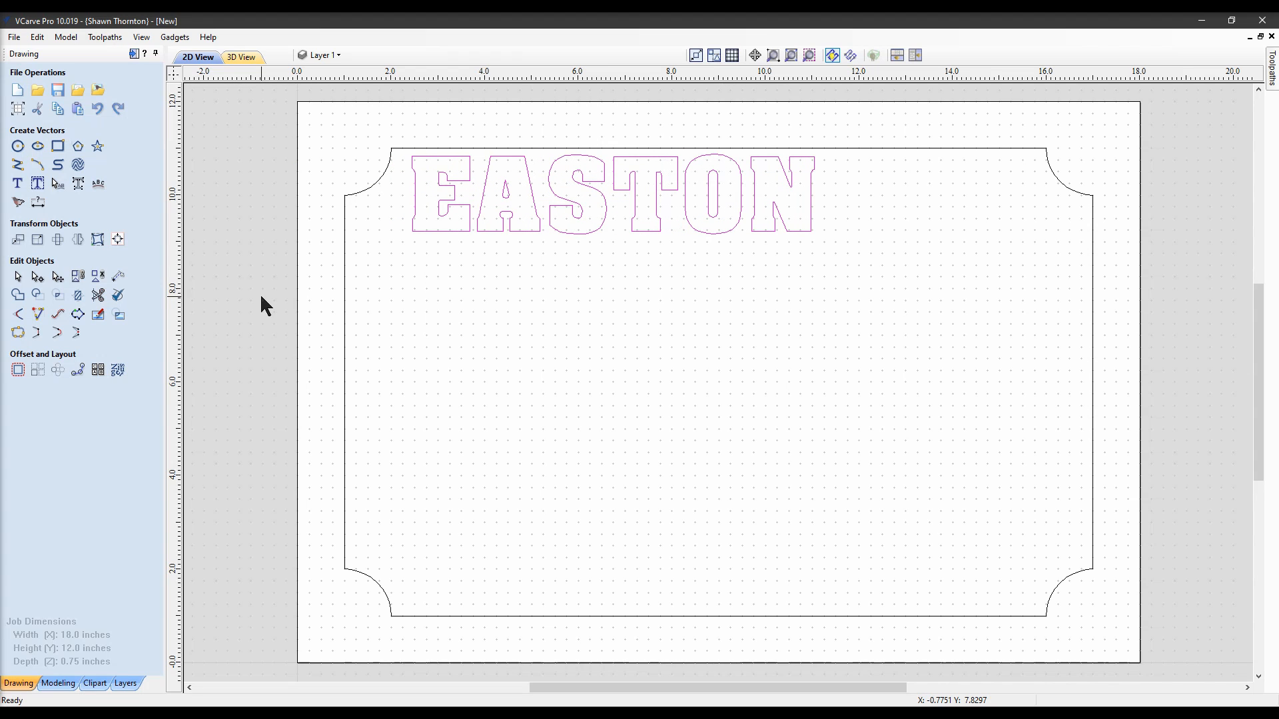
key("Right")
key("Down")
key("Down")
key("Down")
key("Down")
key("Down")
key("Down")
key("Down")
key("Down")
key("Down")
key("Down")
key("Down")
key("Down")
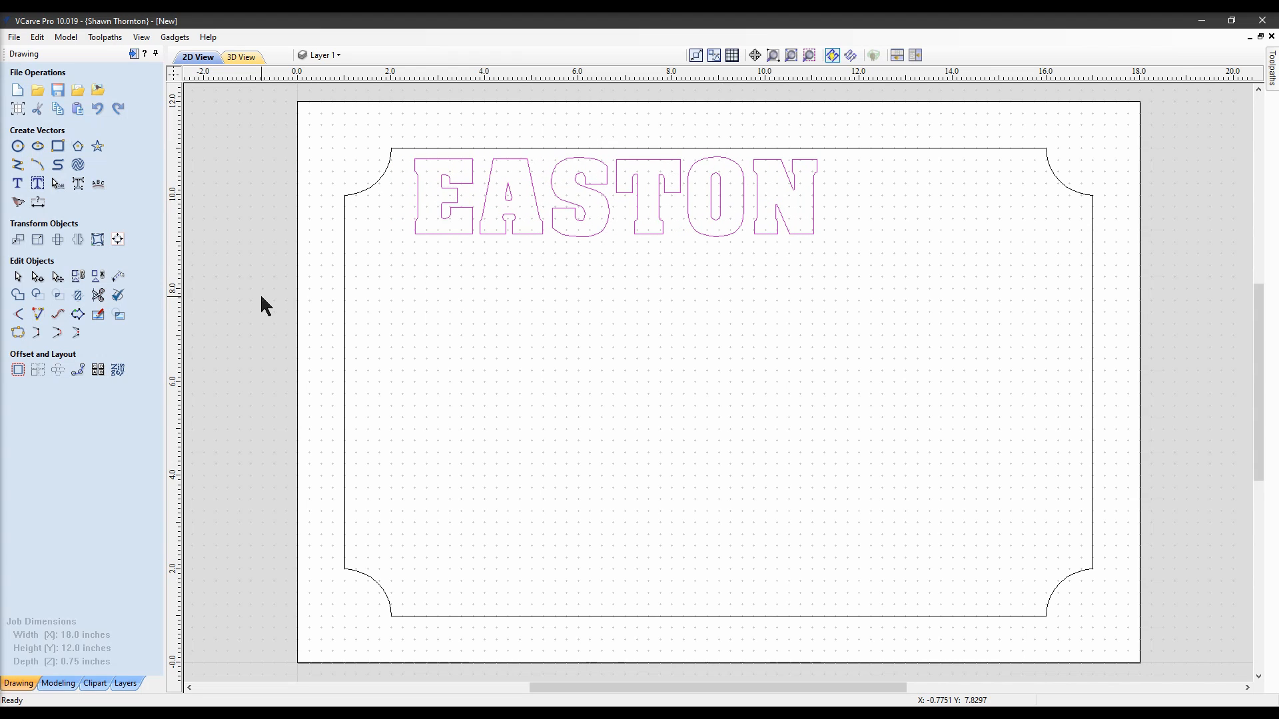
key("Right")
key("Right")
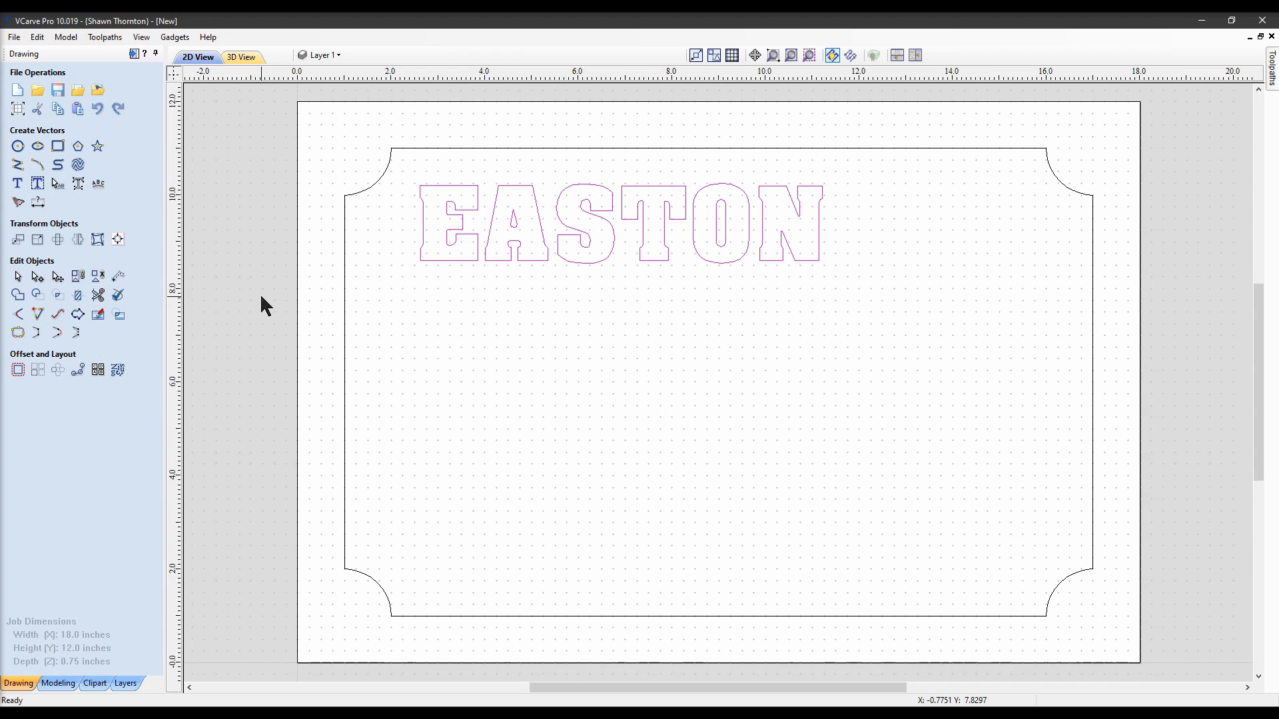
left_click(18, 183)
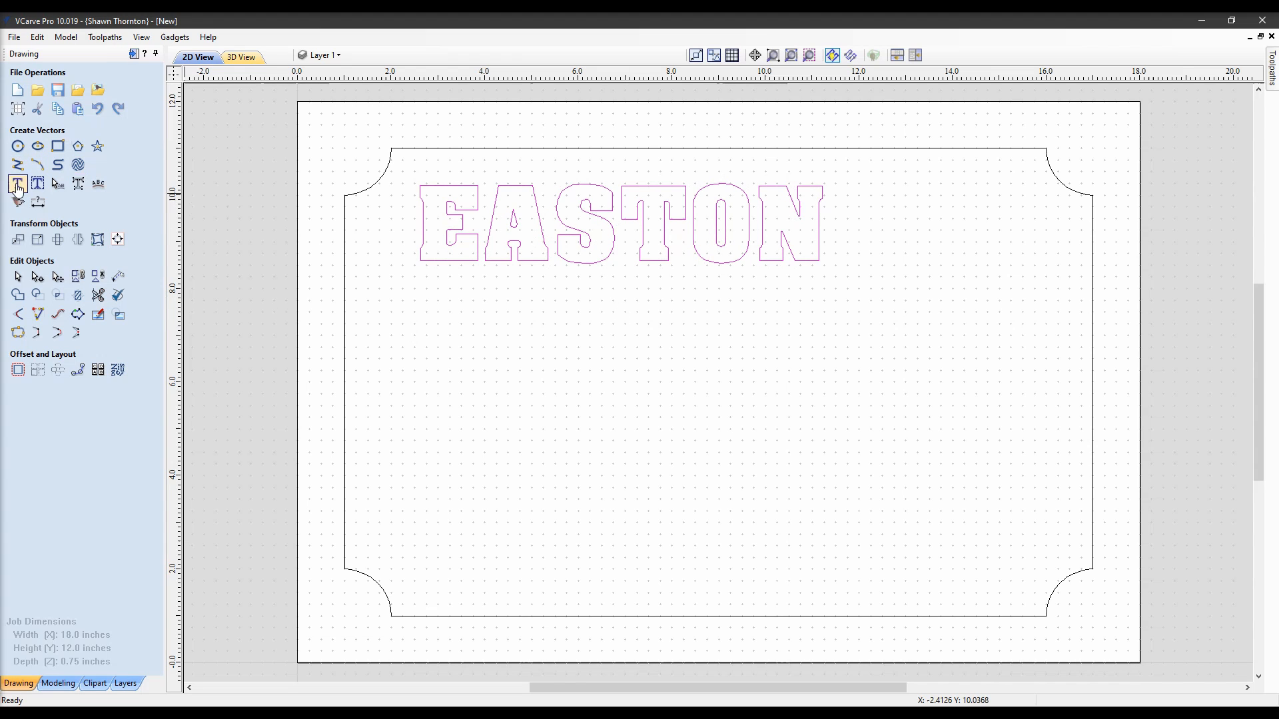
left_click(652, 334)
left_click(652, 343)
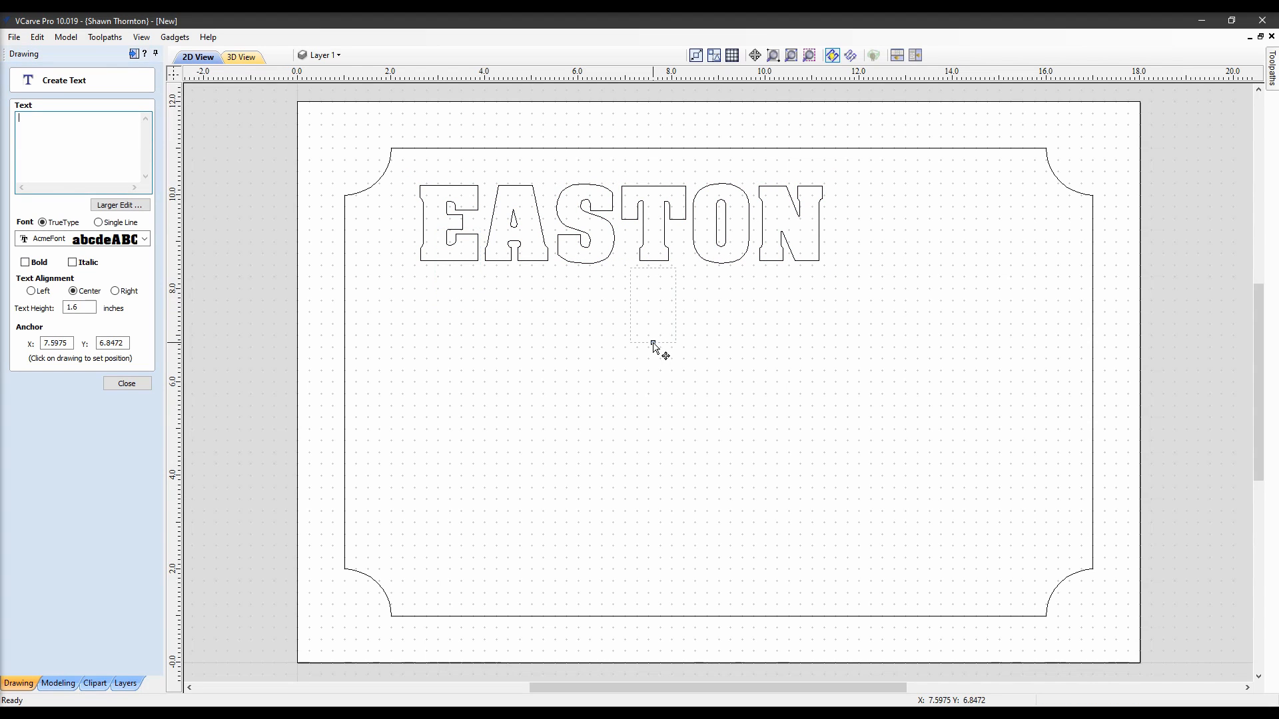
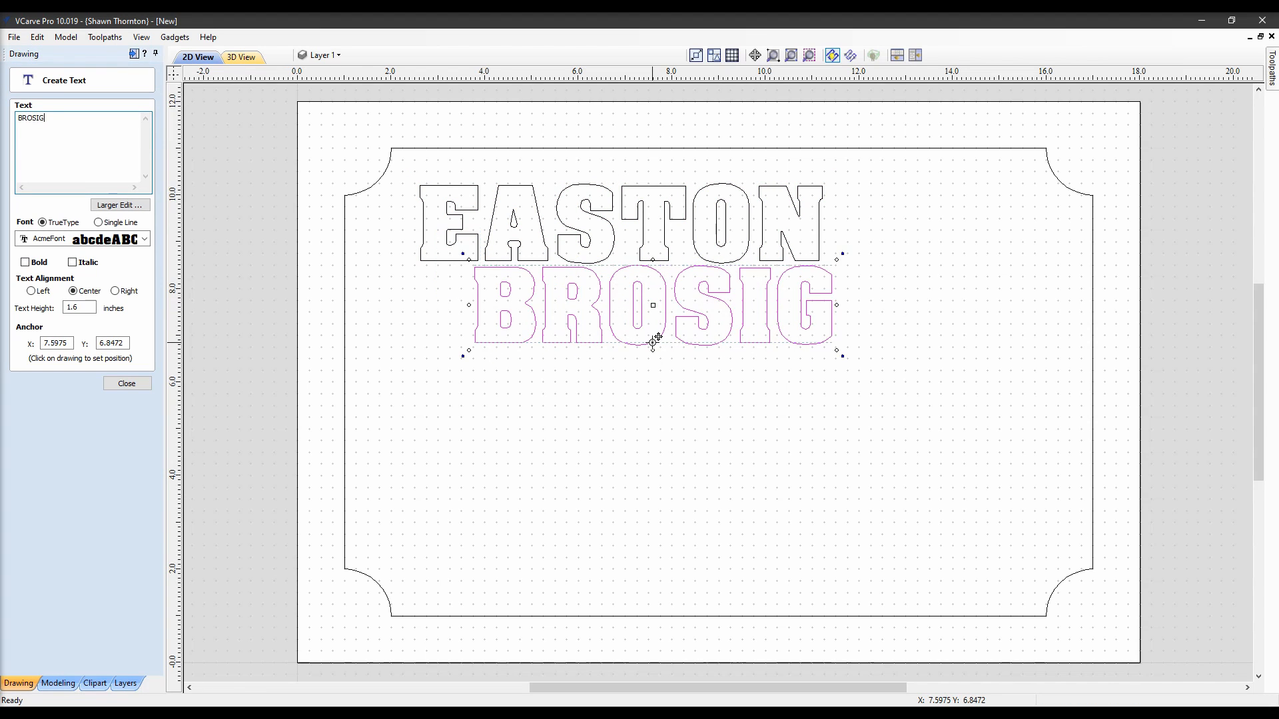
key("Return")
left_click(128, 384)
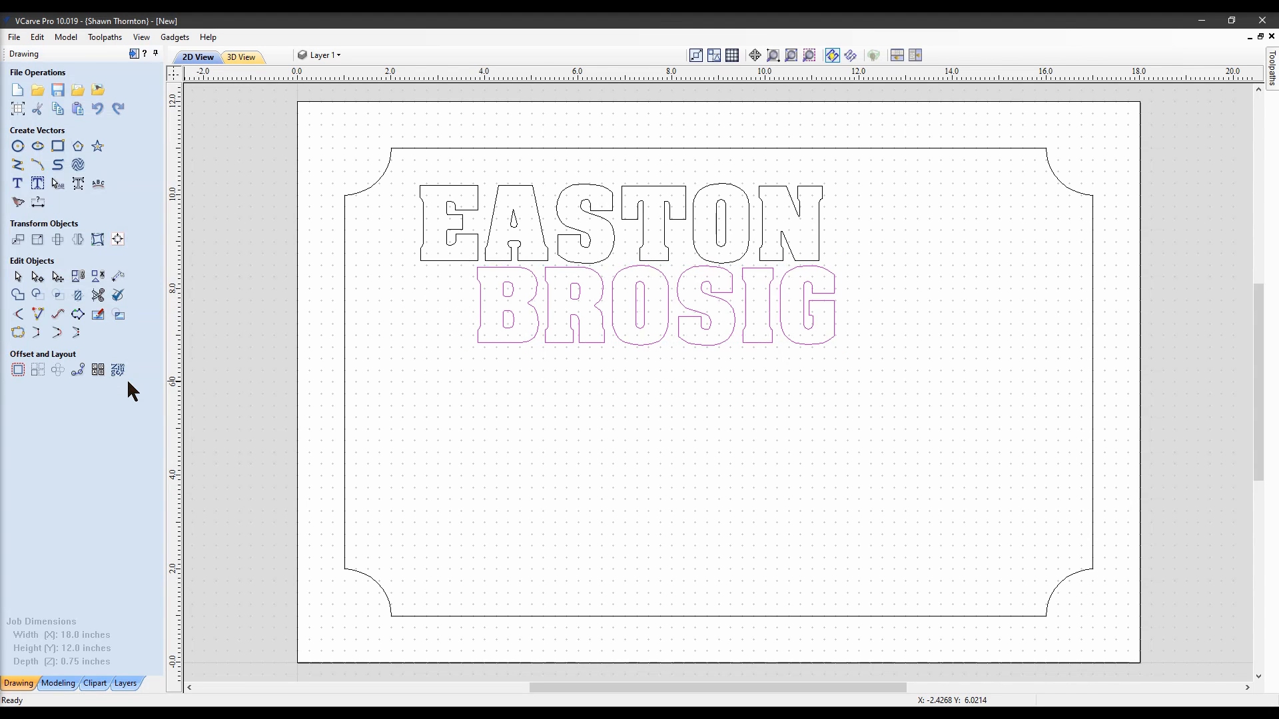
key("Right")
key("Right")
key("Right")
key("Right")
key("Right")
key("Right")
key("Right")
key("Right")
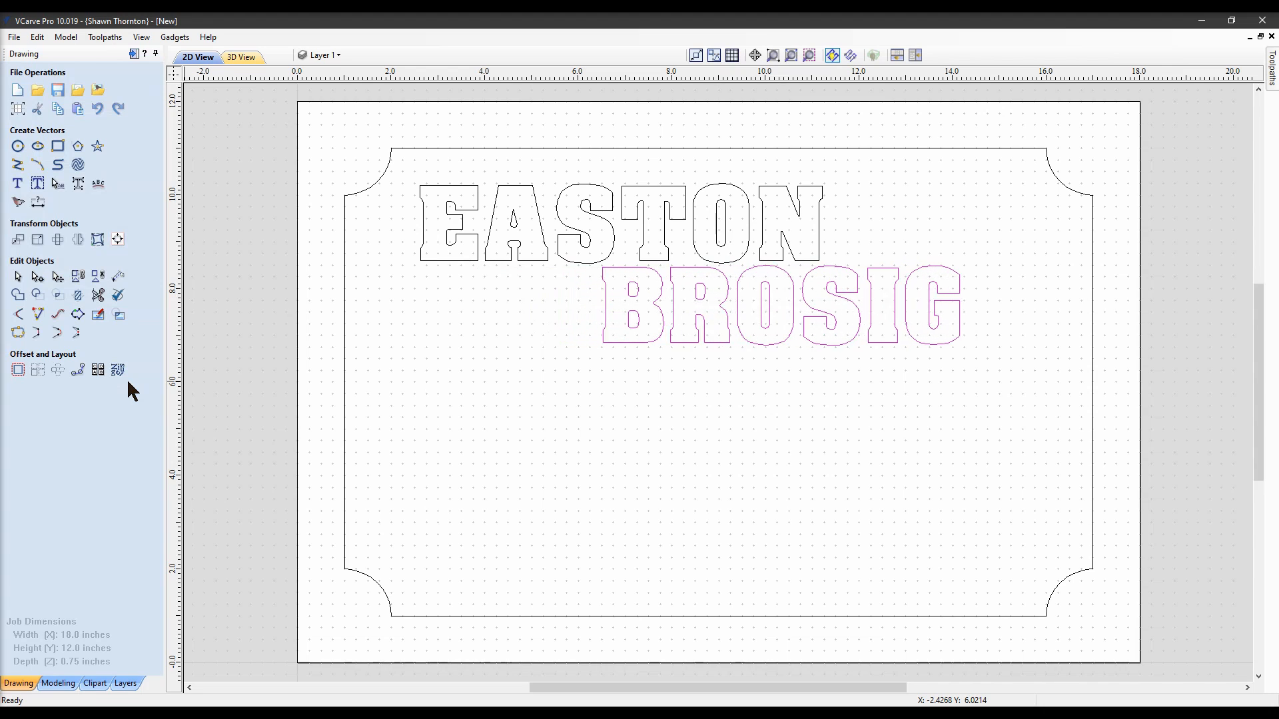
key("Down")
key("Down")
key("Down")
key("Down")
key("Down")
key("Down")
key("Down")
key("Down")
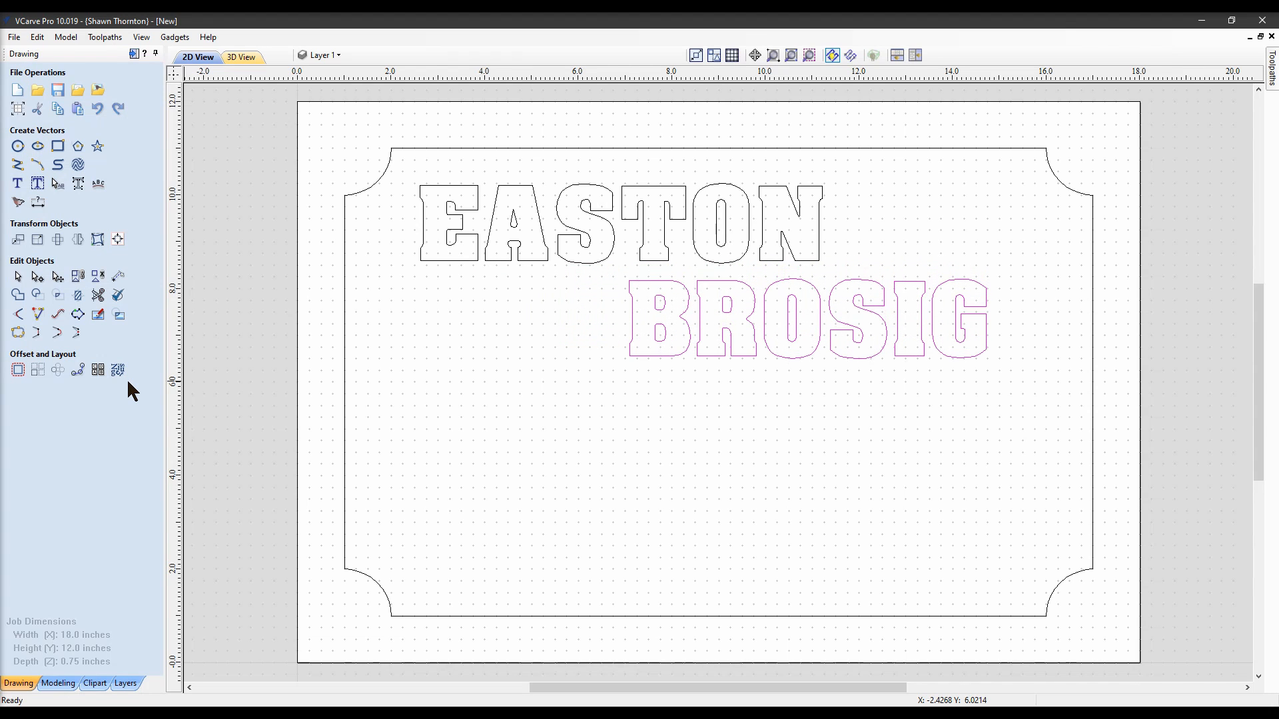
key("Down")
key("Left")
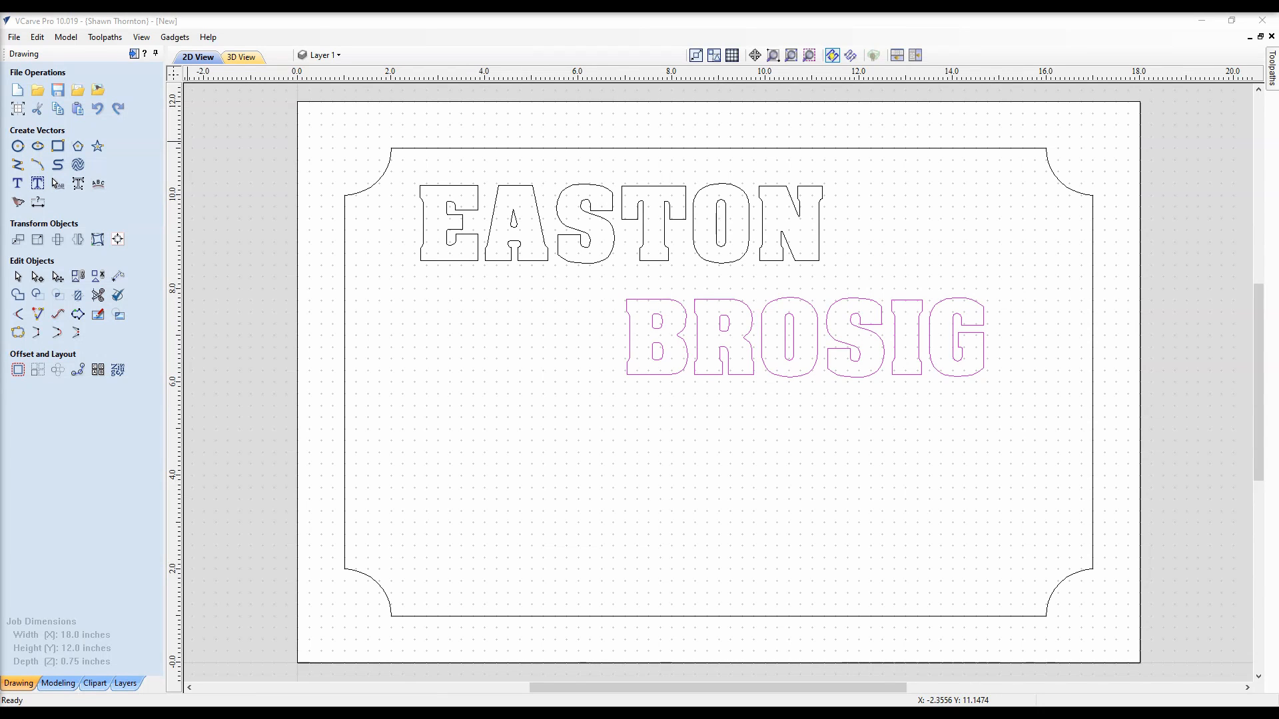
Paste the 4-H clover and nudge it left and down below EASTON
left_click(469, 441)
right_click(469, 441)
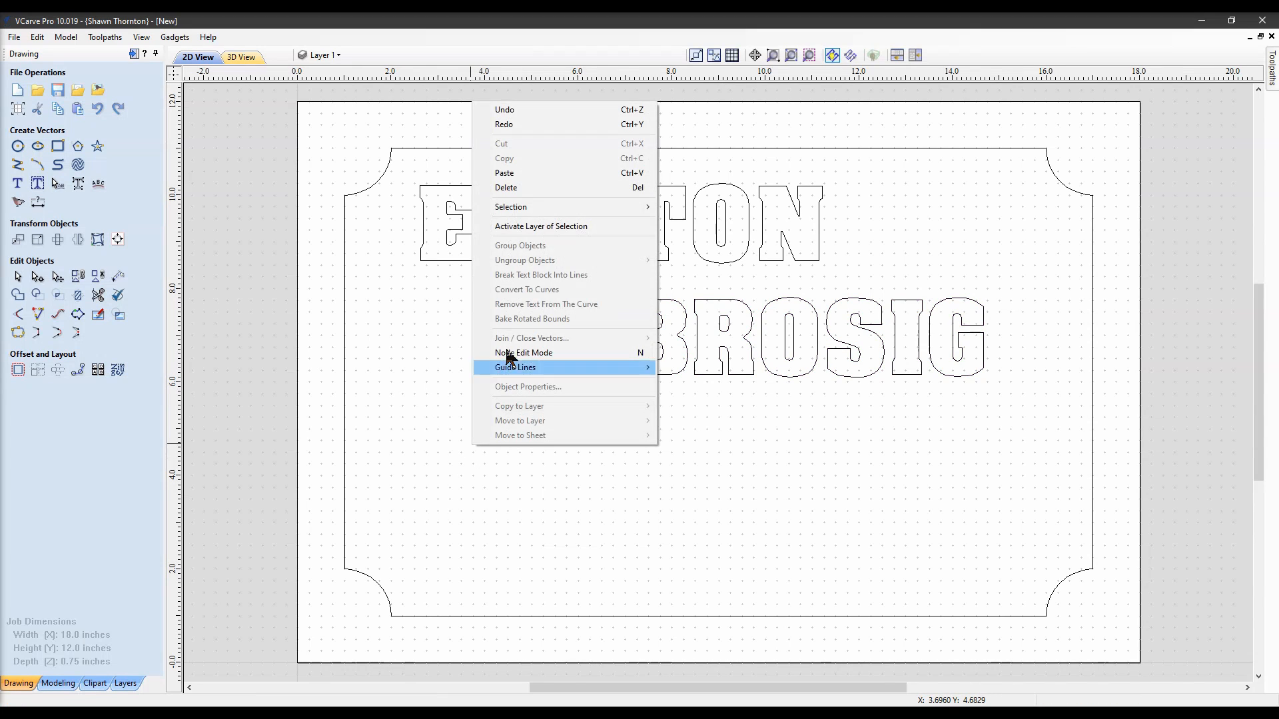
left_click(518, 174)
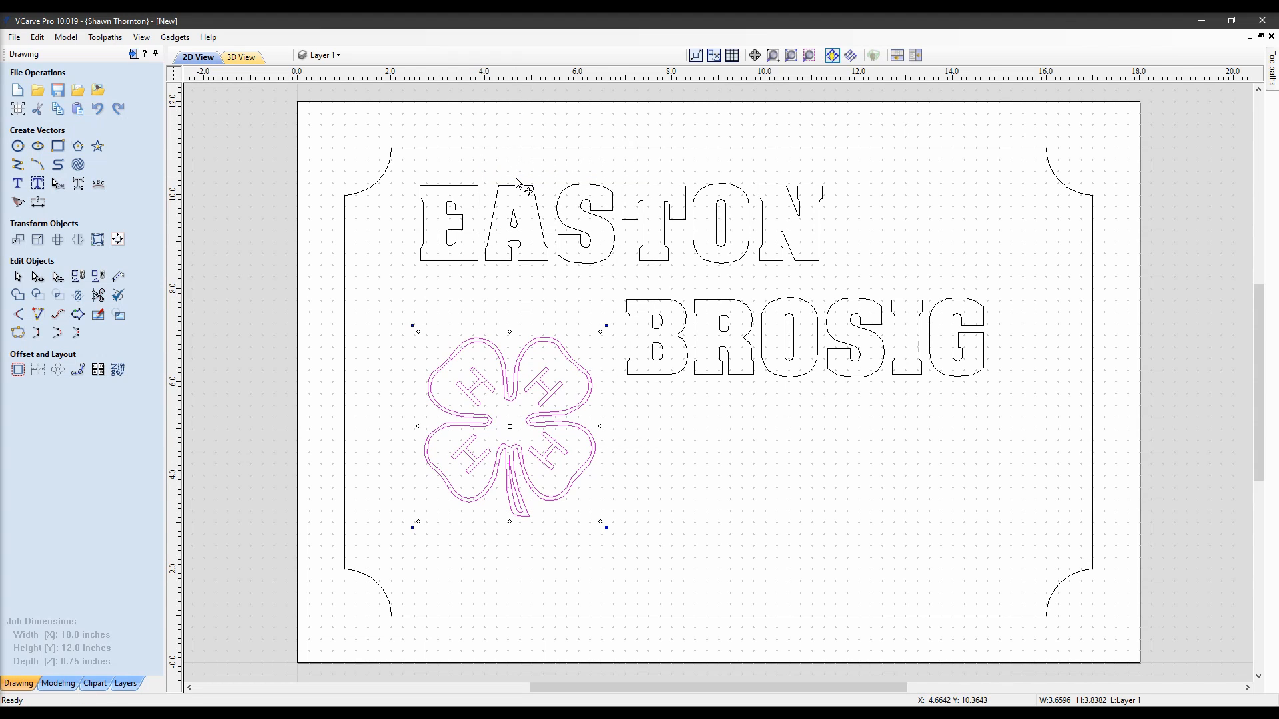
key("Left")
key("Left")
key("Left")
key("Left")
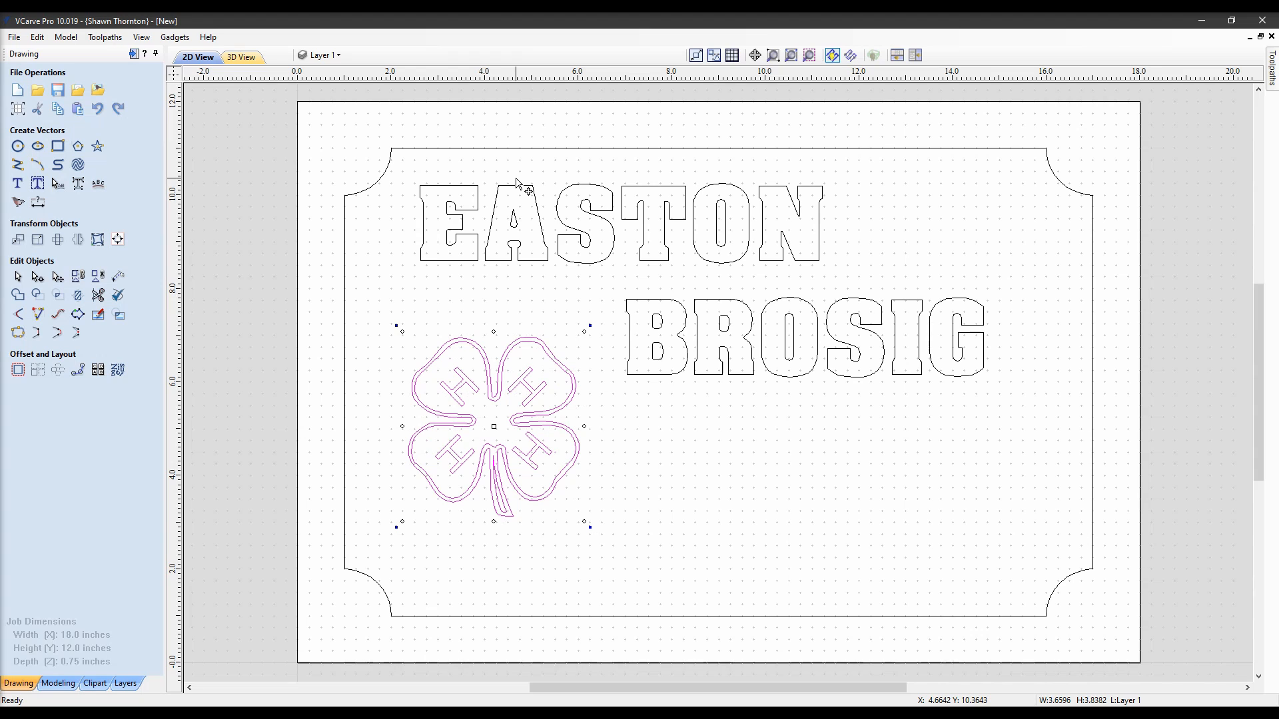
key("Down")
key("Down")
key("Down")
key("Down")
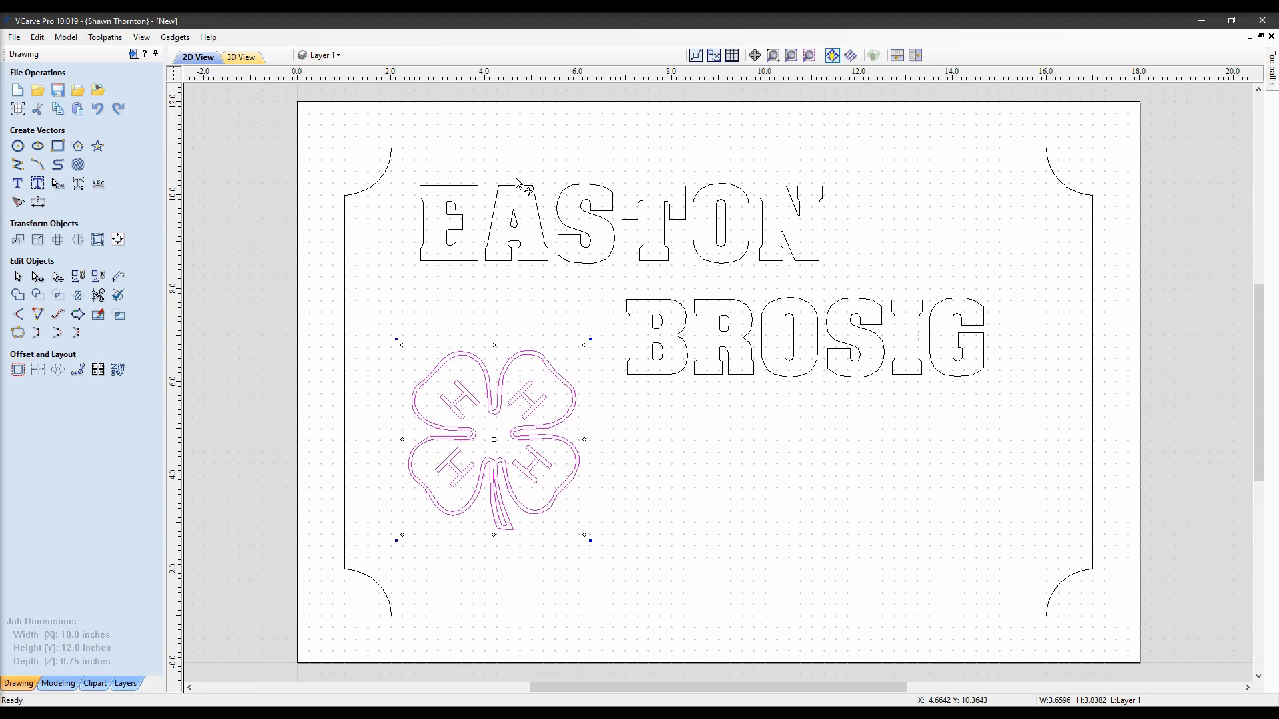
left_click(500, 307)
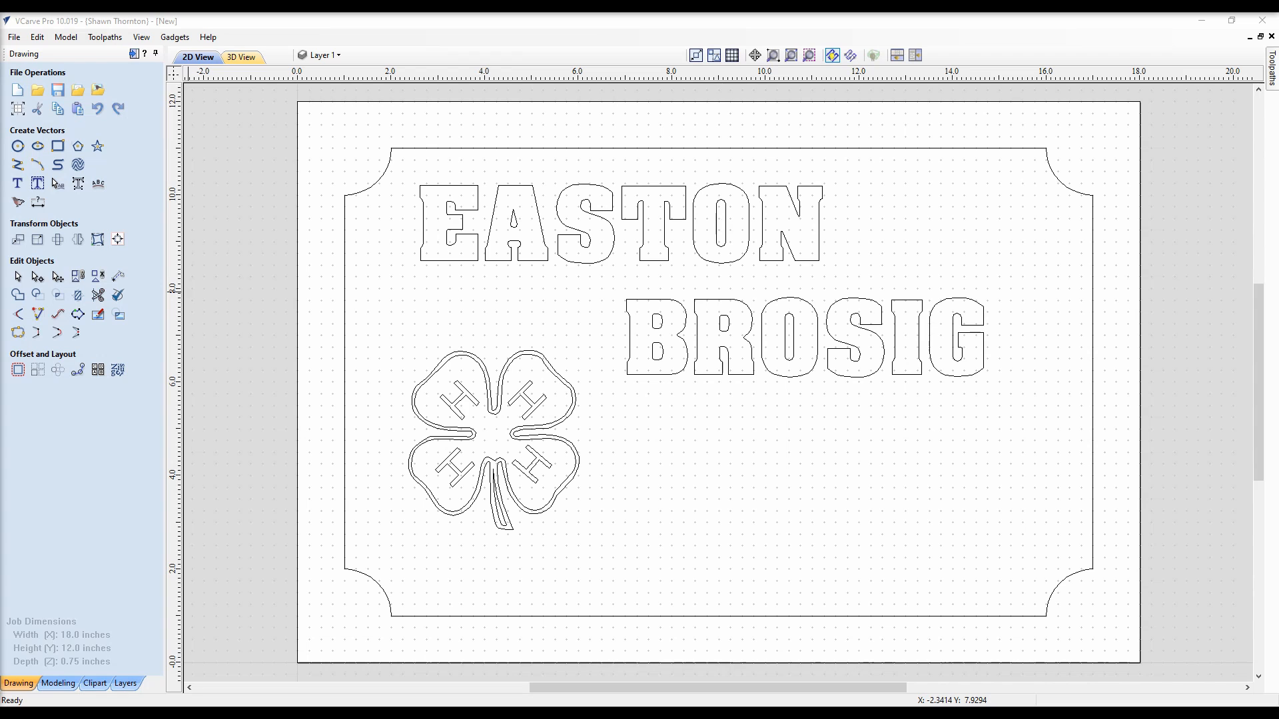
left_click(762, 478)
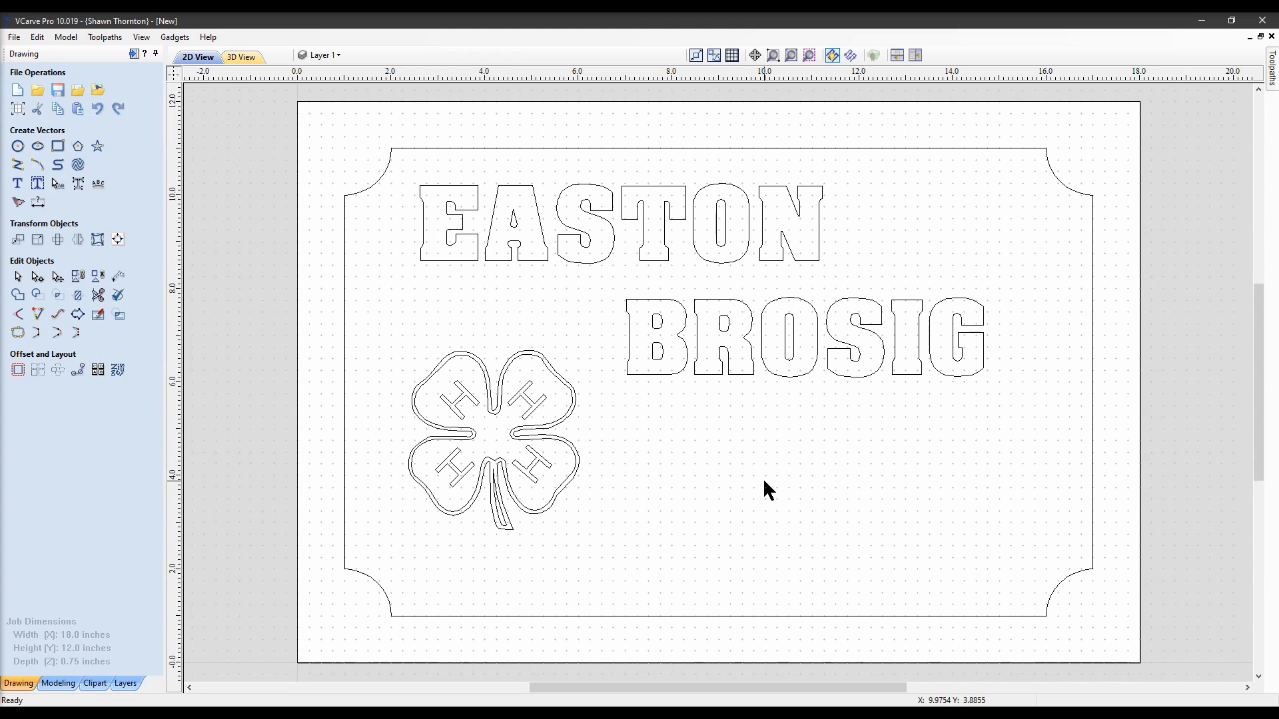
right_click(711, 475)
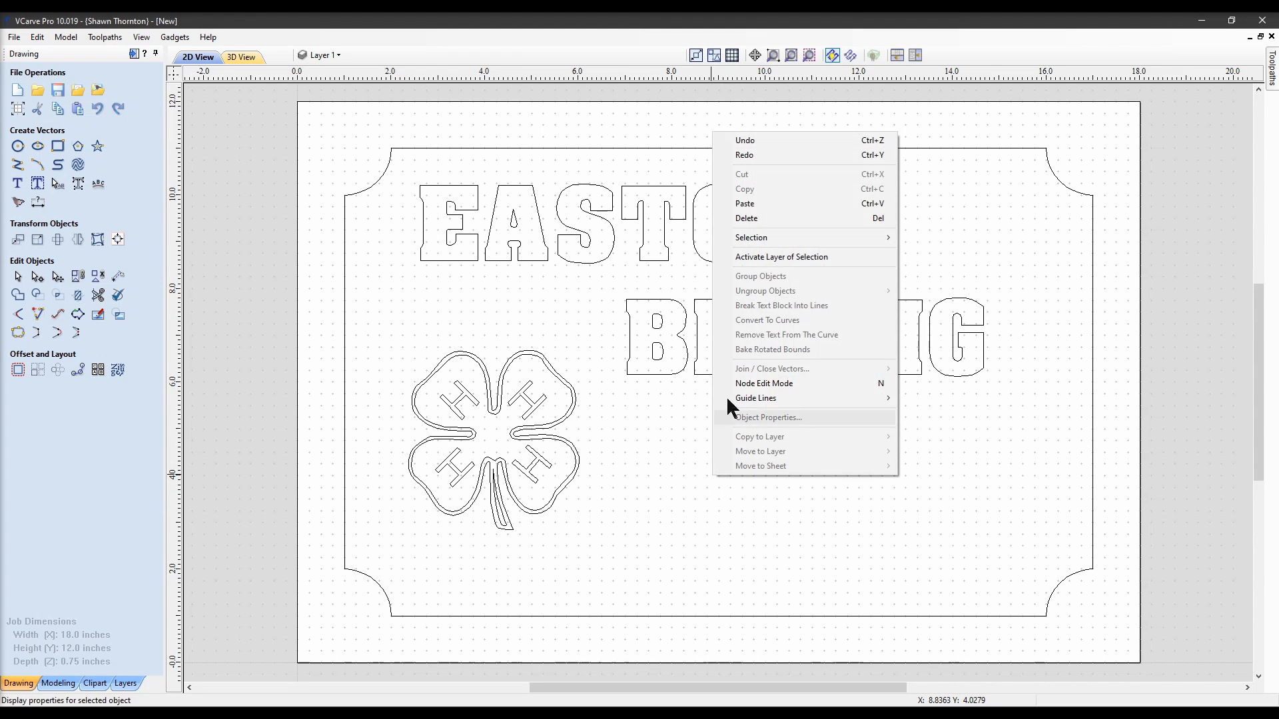
left_click(757, 204)
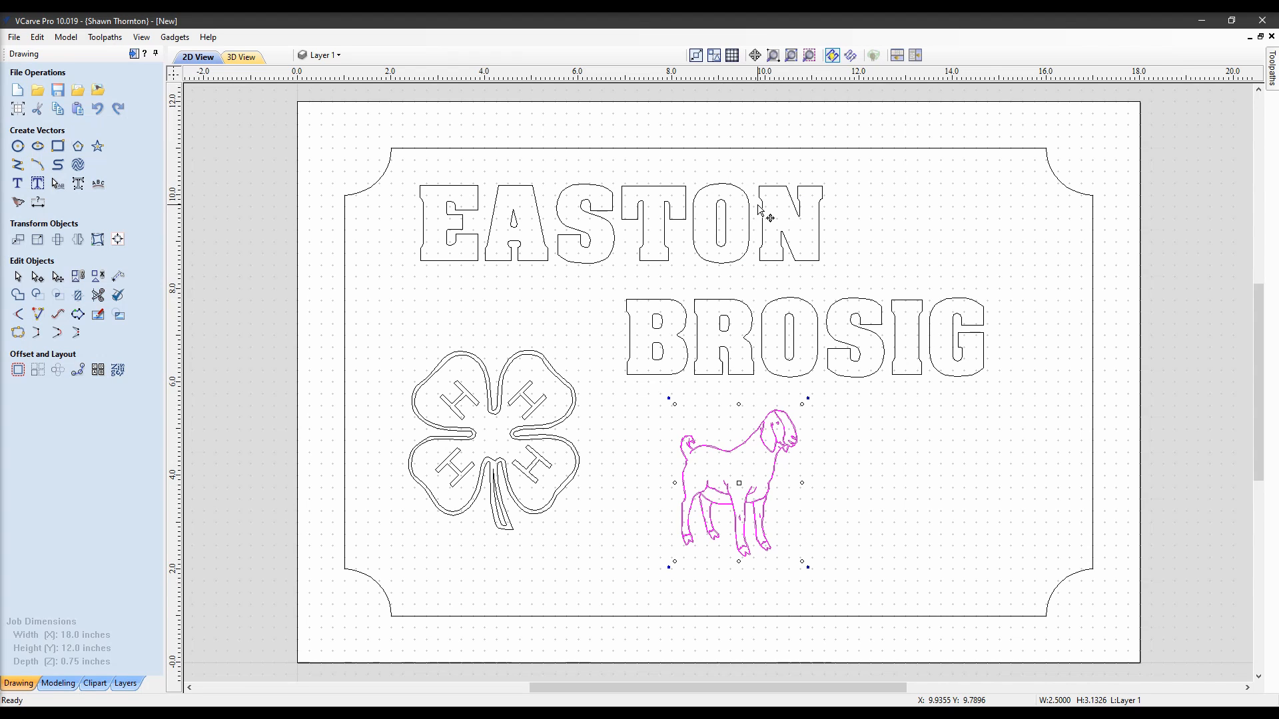
key("Down")
key("Down")
key("Left")
key("Left")
key("Left")
key("Left")
key("Left")
key("Left")
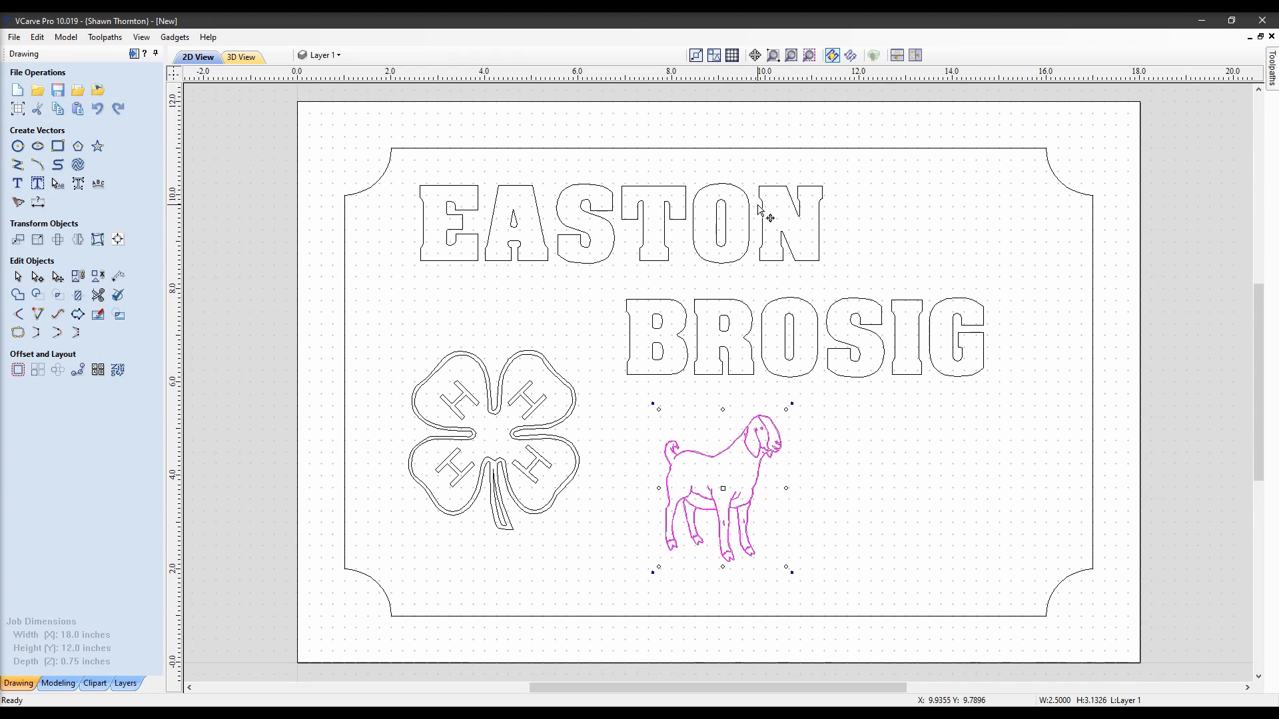
key("Left")
key("Left")
key("Left")
key("Left")
key("Left")
key("Up")
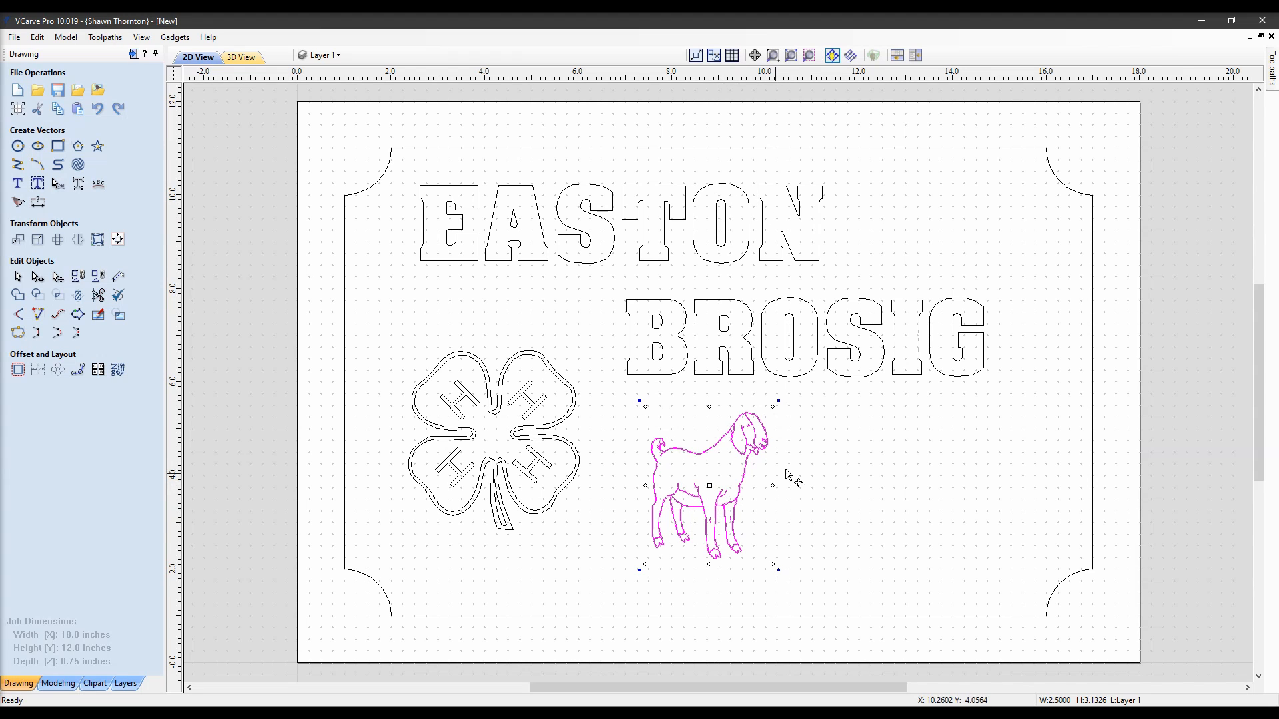
left_click(828, 451)
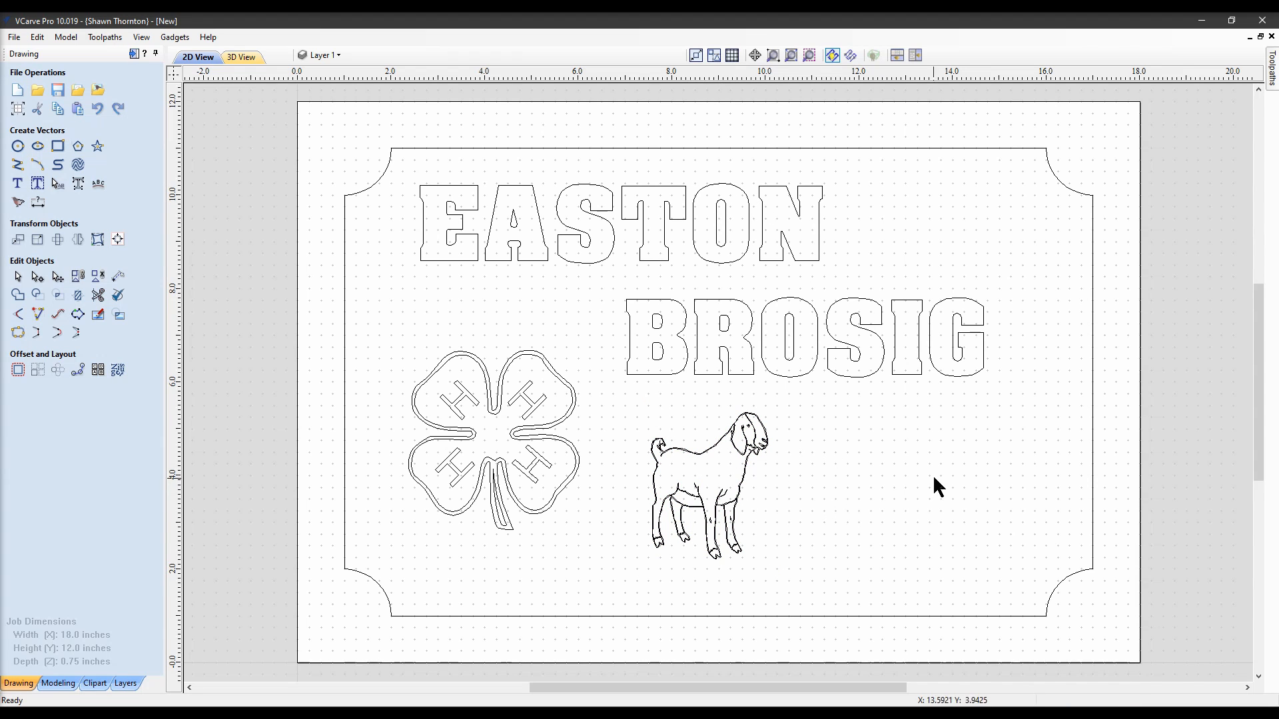
Make a horizontally flipped copy of the goat and shift it right and down to face the original
left_click(723, 494)
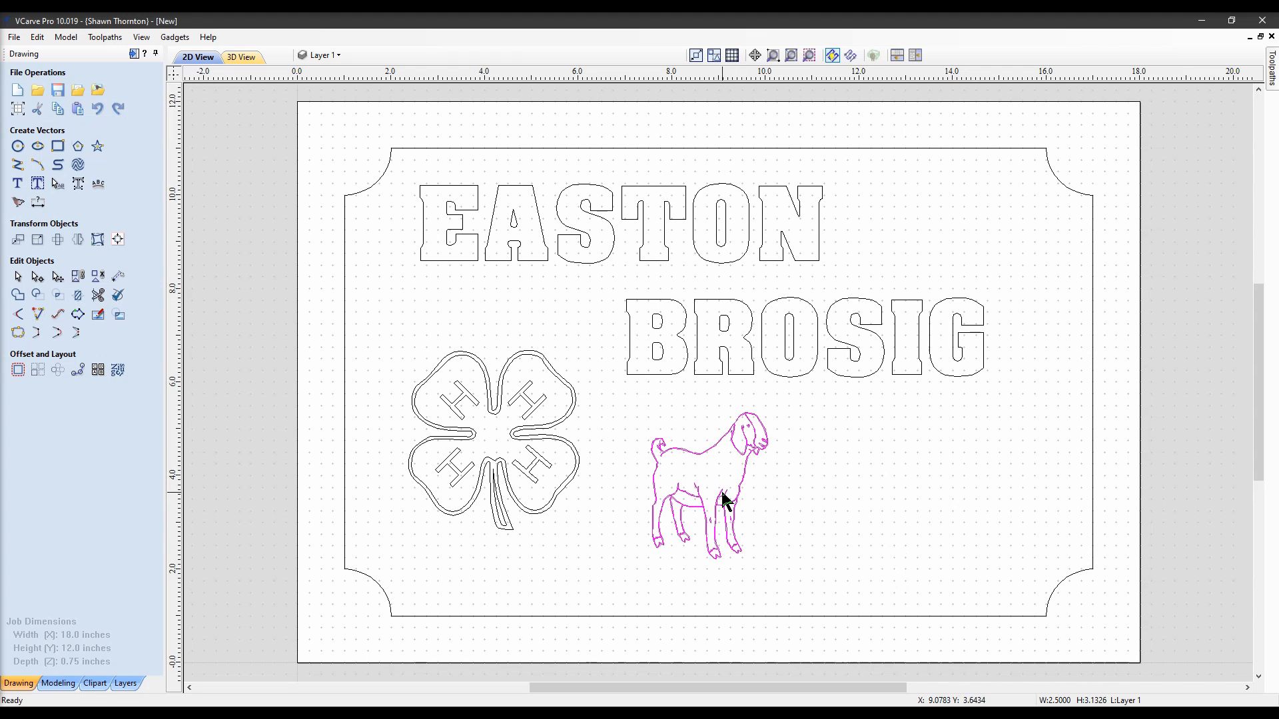
left_click(78, 239)
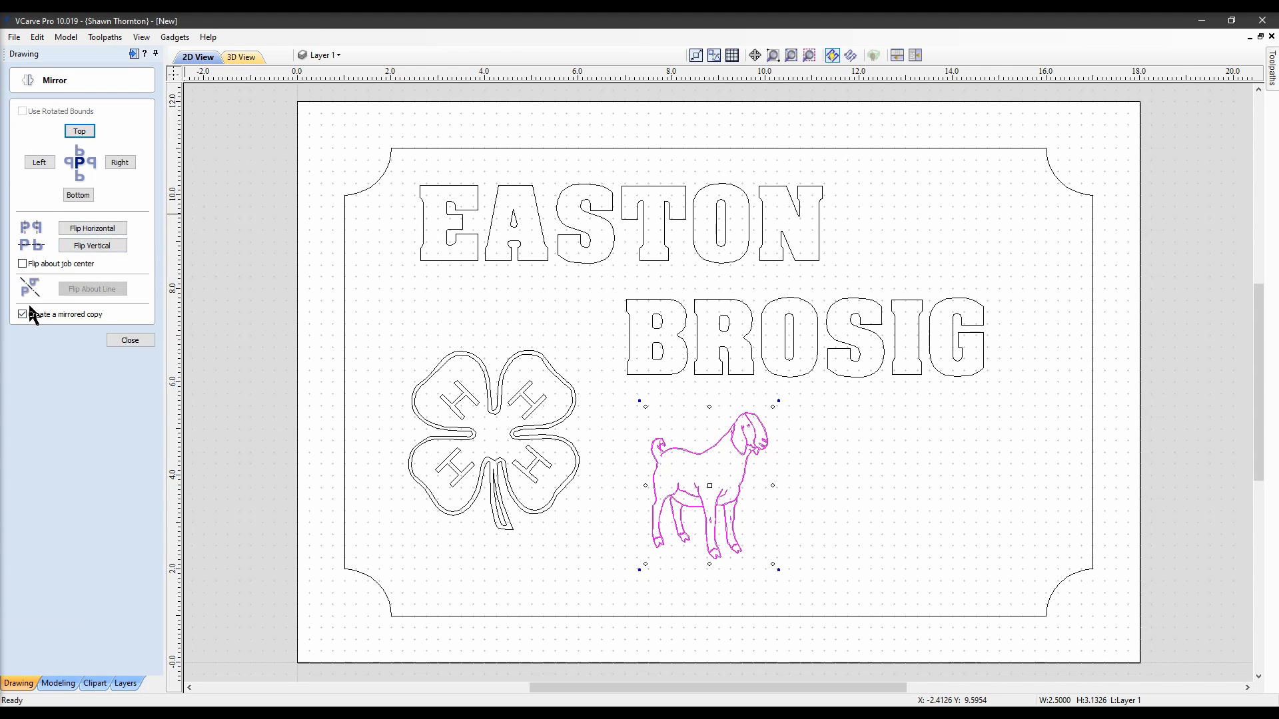
left_click(87, 227)
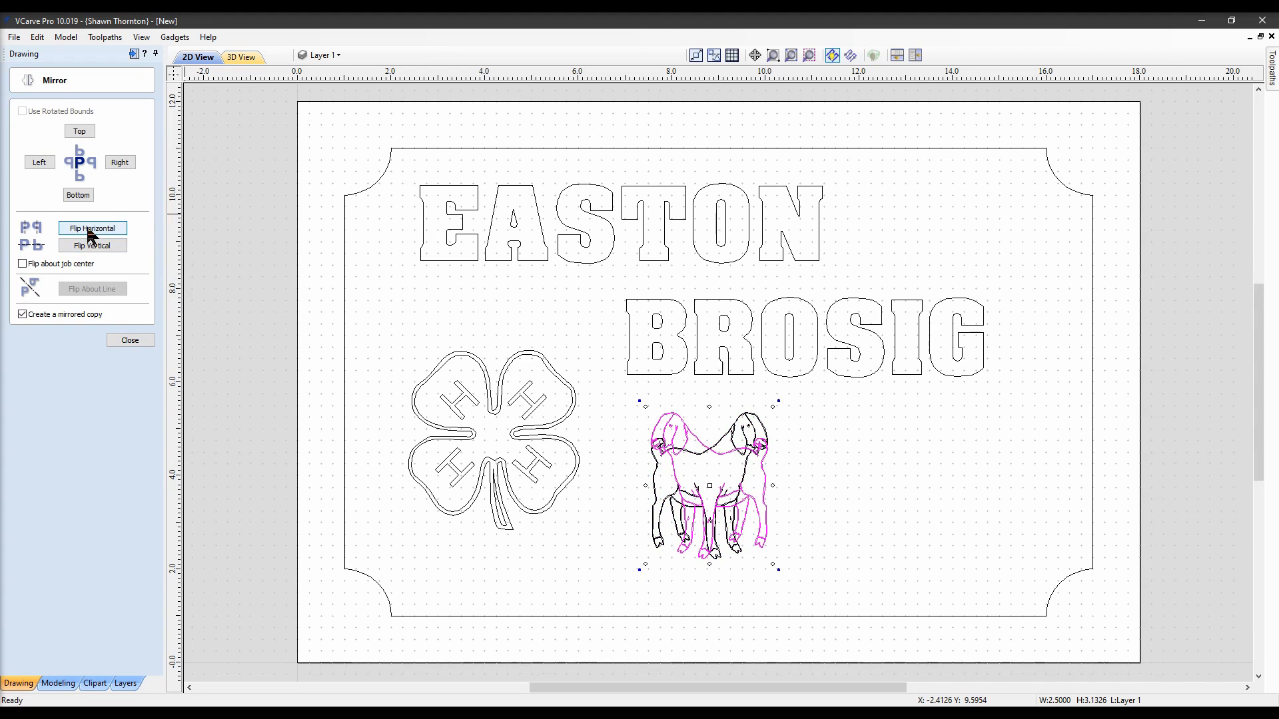
left_click(129, 339)
key("Right")
key("Right")
key("Right")
key("Right")
key("Right")
key("Right")
key("Right")
key("Right")
key("Right")
key("Right")
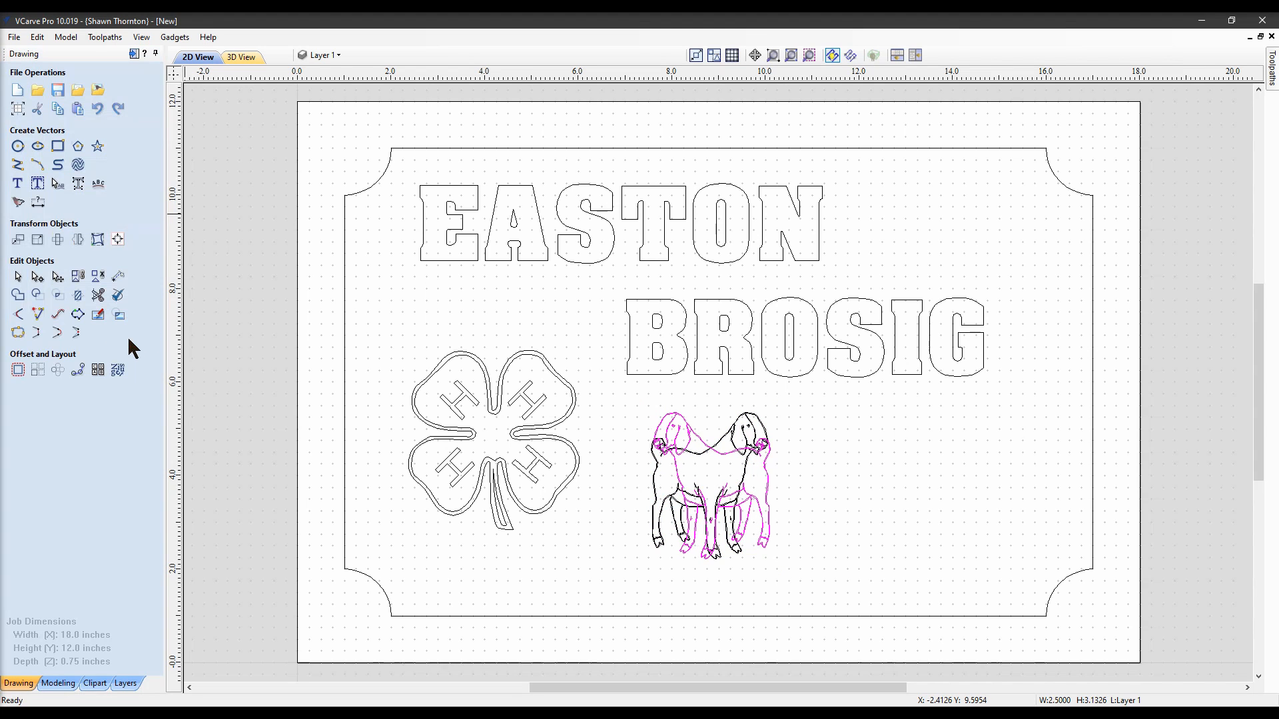
key("Right")
key("Right")
key("Right")
key("Right")
key("Right")
key("Right")
key("Right")
key("Right")
key("Right")
key("Right")
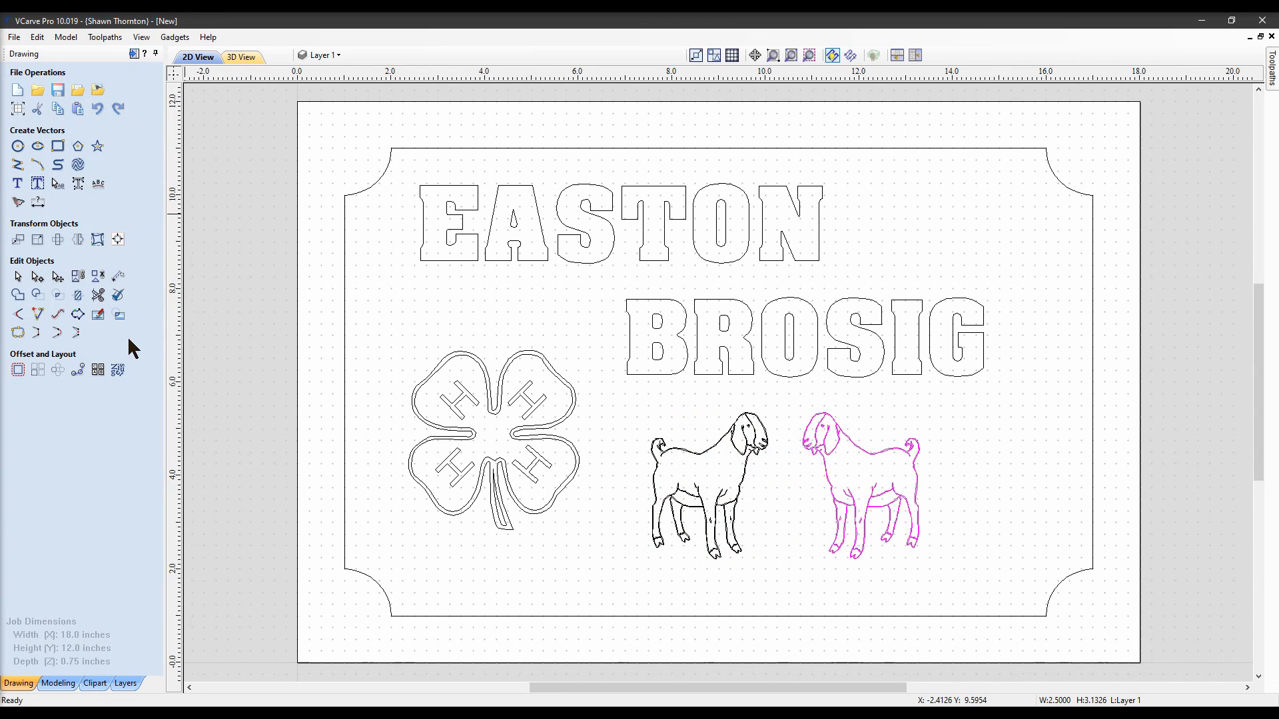
key("Right")
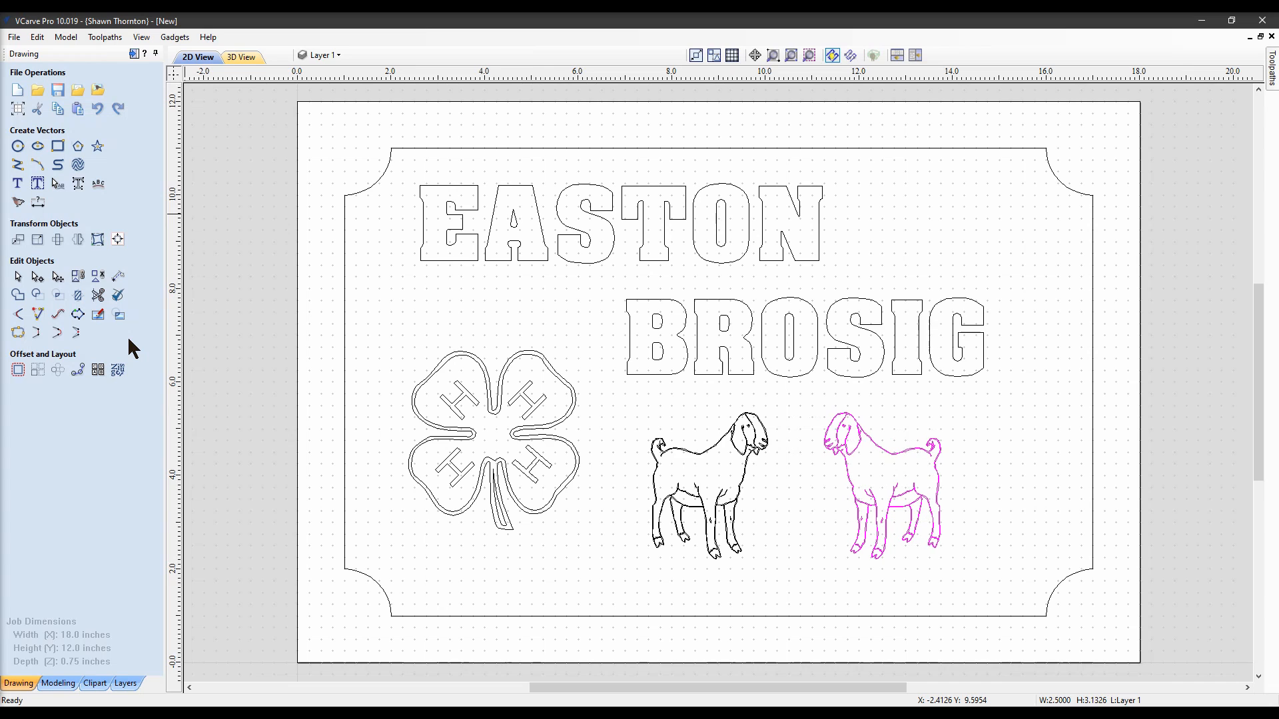
key("Down")
key("Down")
key("Down")
key("Down")
key("Down")
key("Down")
key("Down")
key("Down")
key("Down")
key("Down")
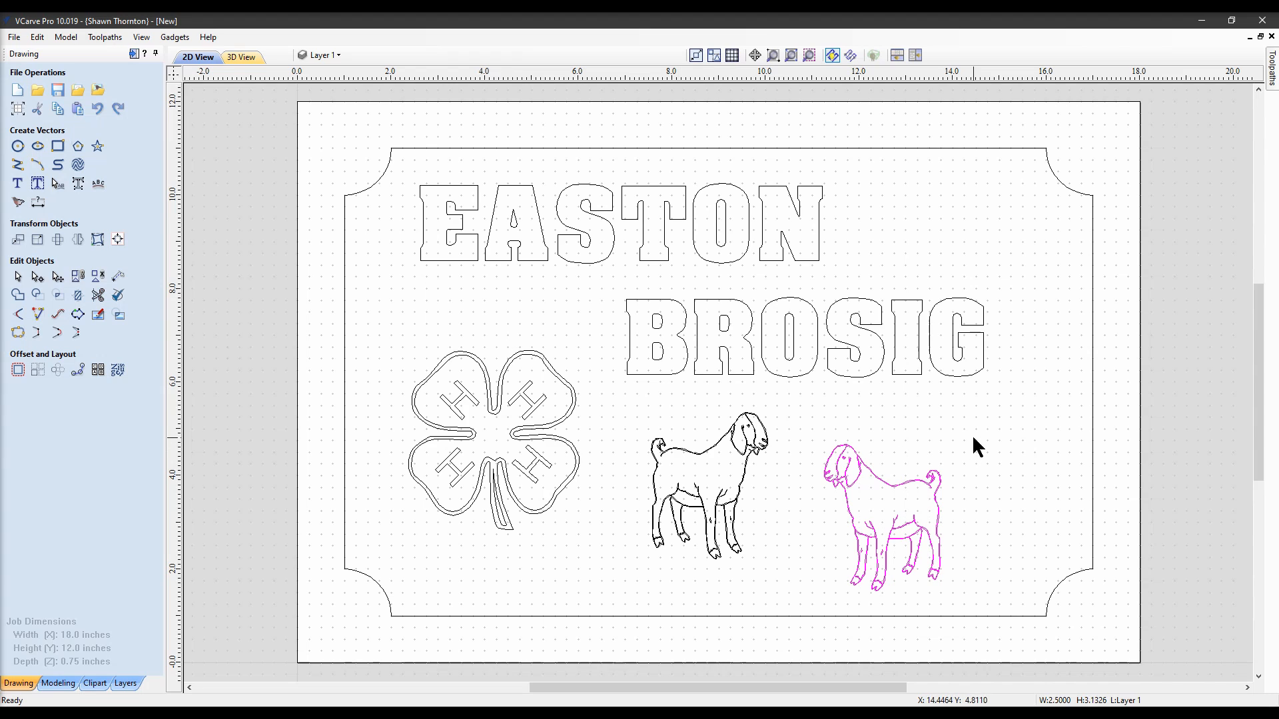
Deselect the mirrored goat and switch to the Toolpaths panel
left_click(1030, 427)
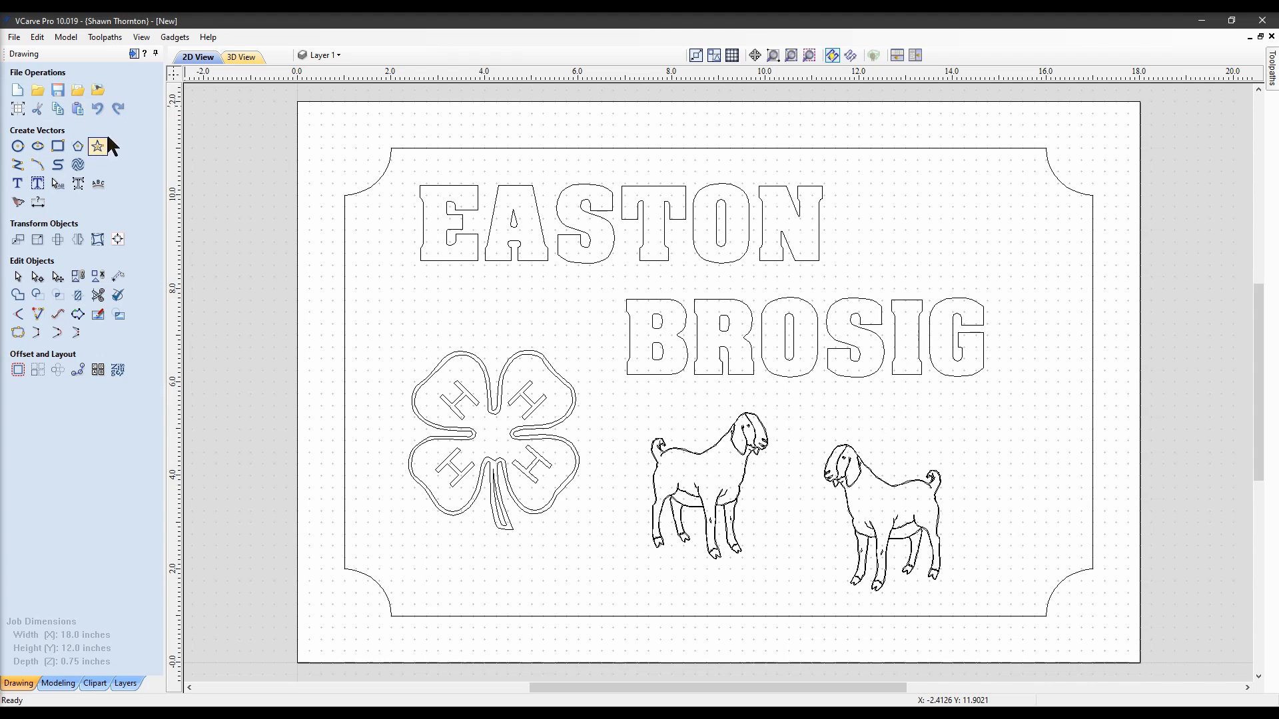
left_click(133, 53)
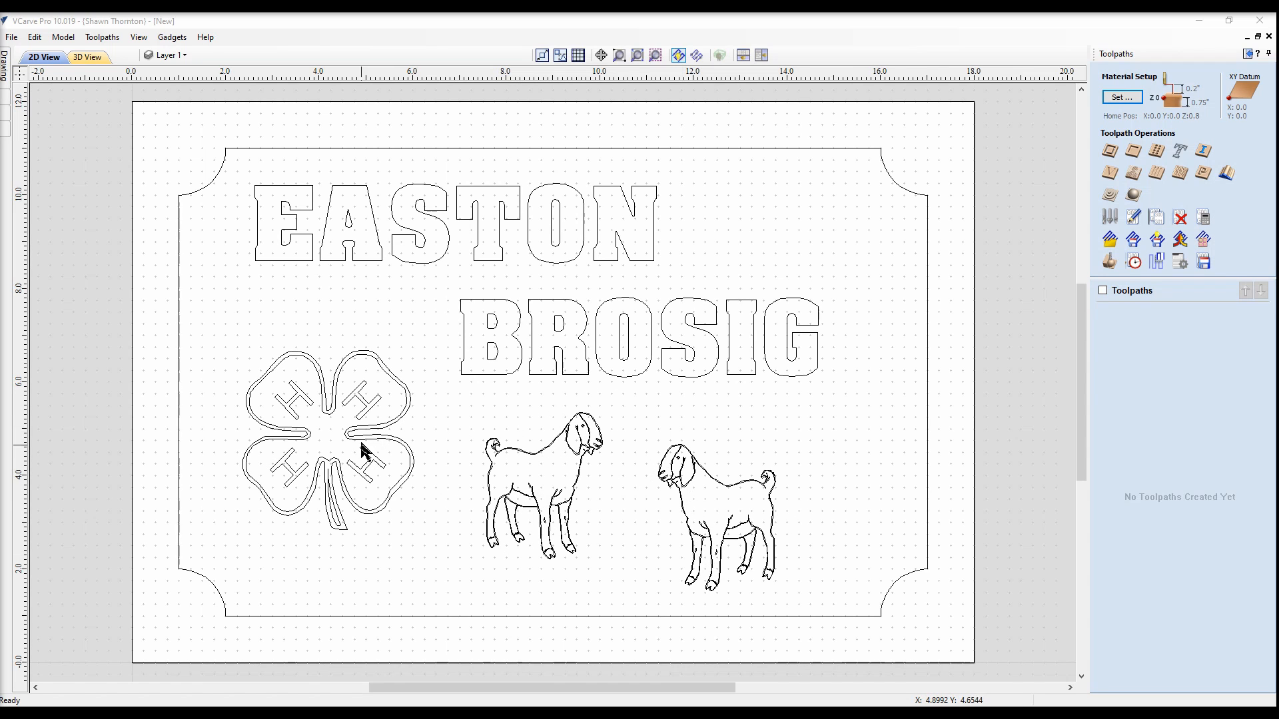
Switch back to the Drawing panel
left_click(1247, 54)
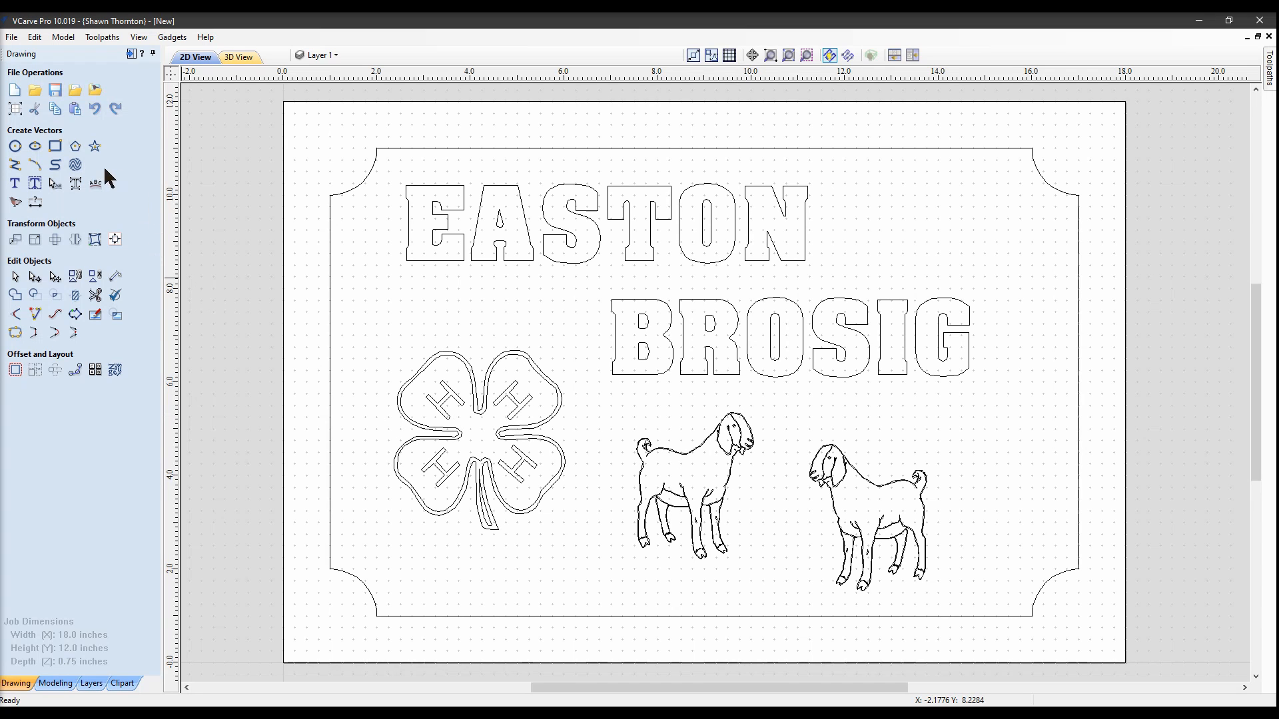
Create a 0.01-inch offset boundary around the 4-H clover
left_click(438, 413)
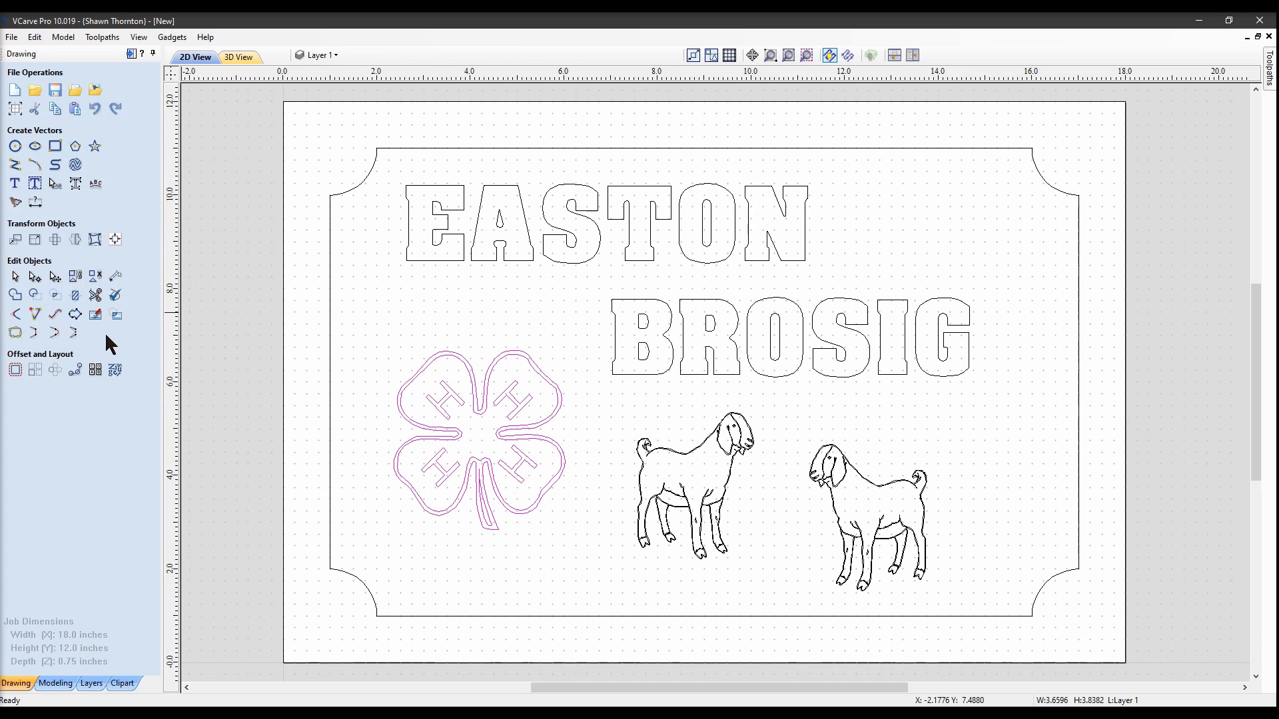
left_click(75, 317)
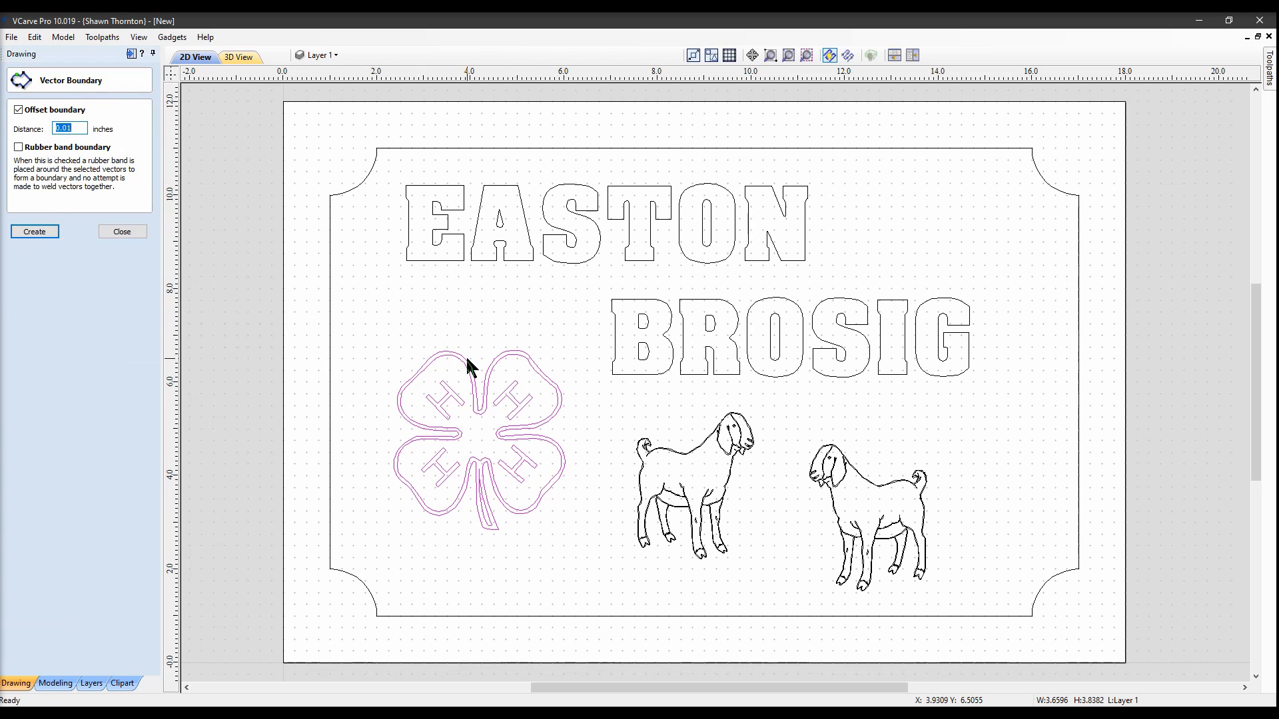
left_click(34, 232)
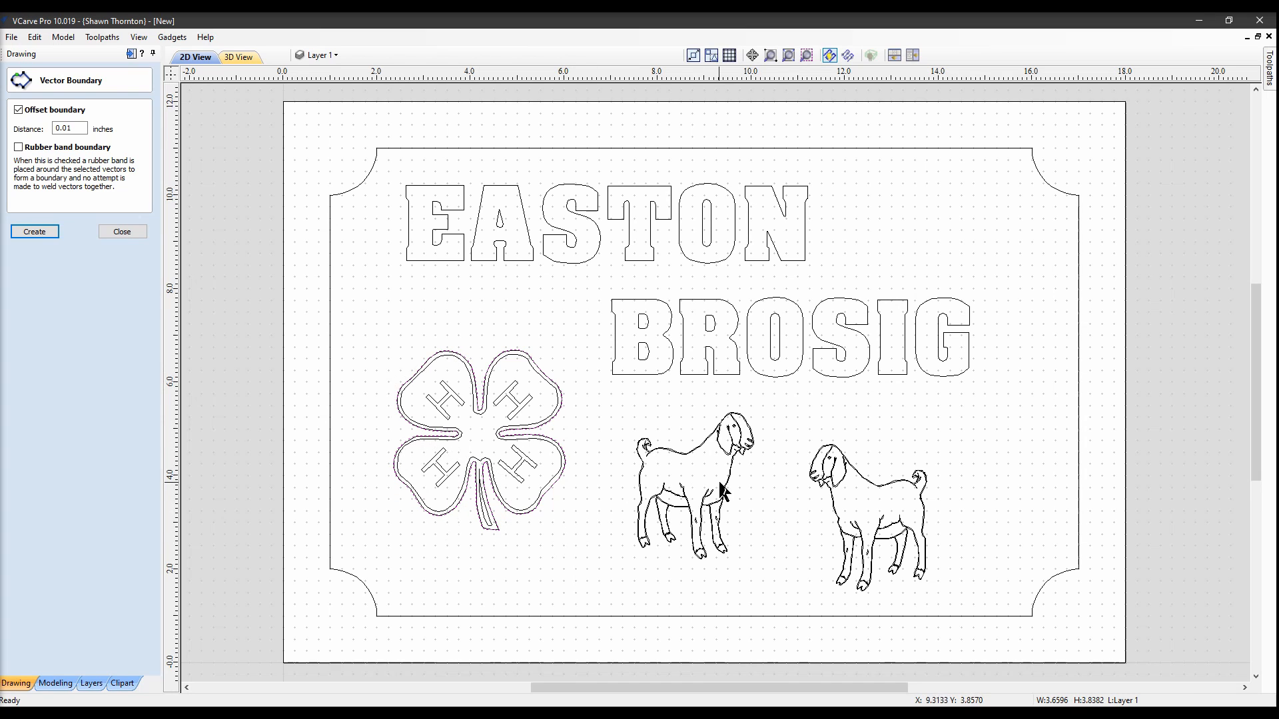
Select both goats and create 0.01-inch boundaries around them
left_click(706, 497)
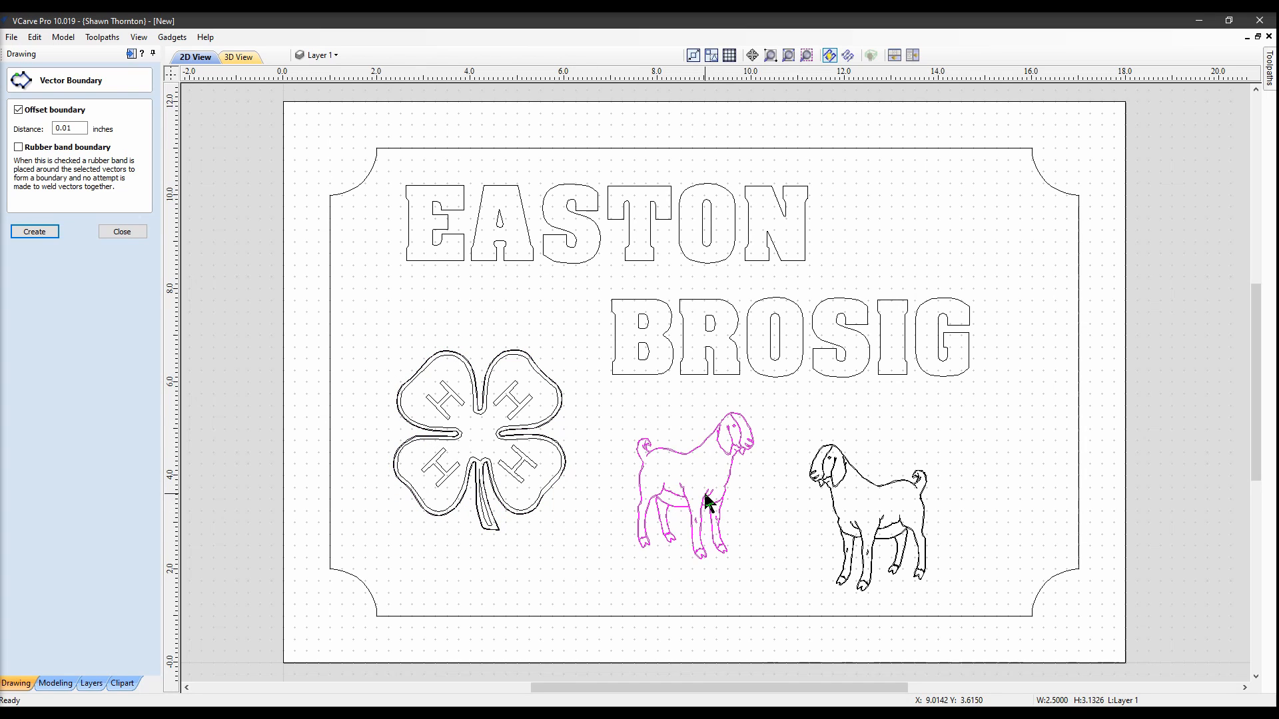
left_click(868, 537, "shift")
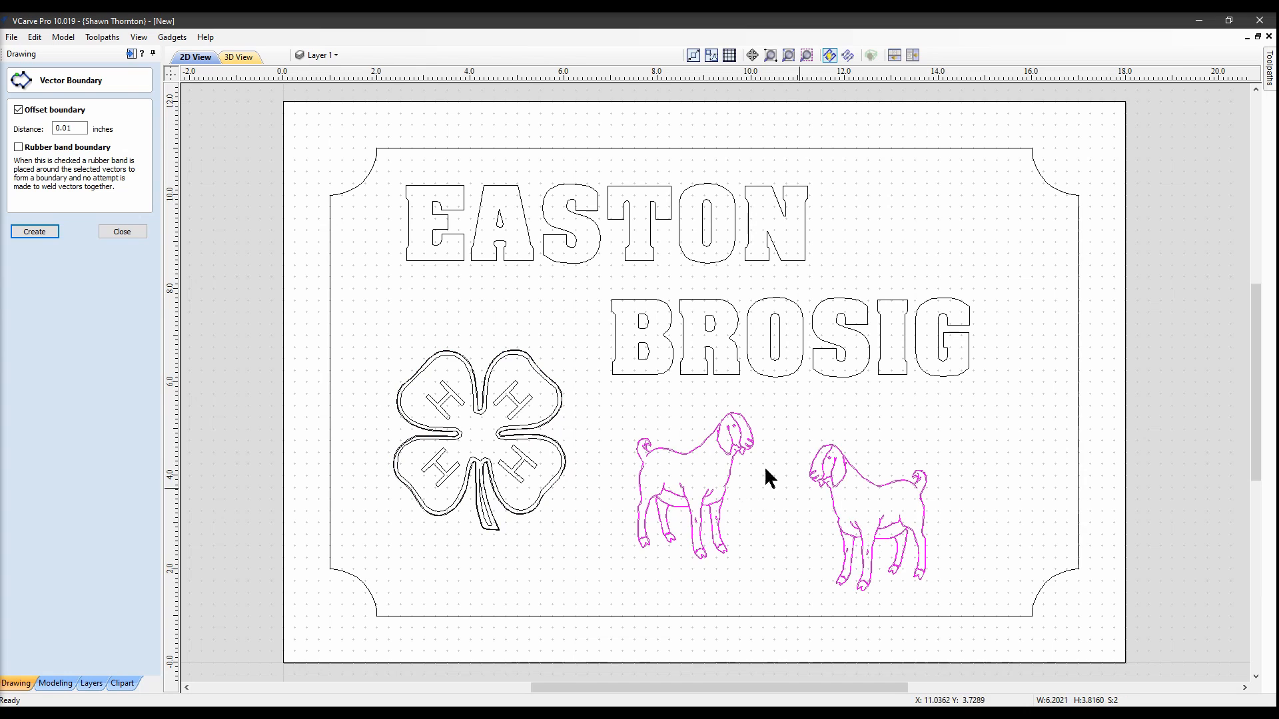
left_click(42, 233)
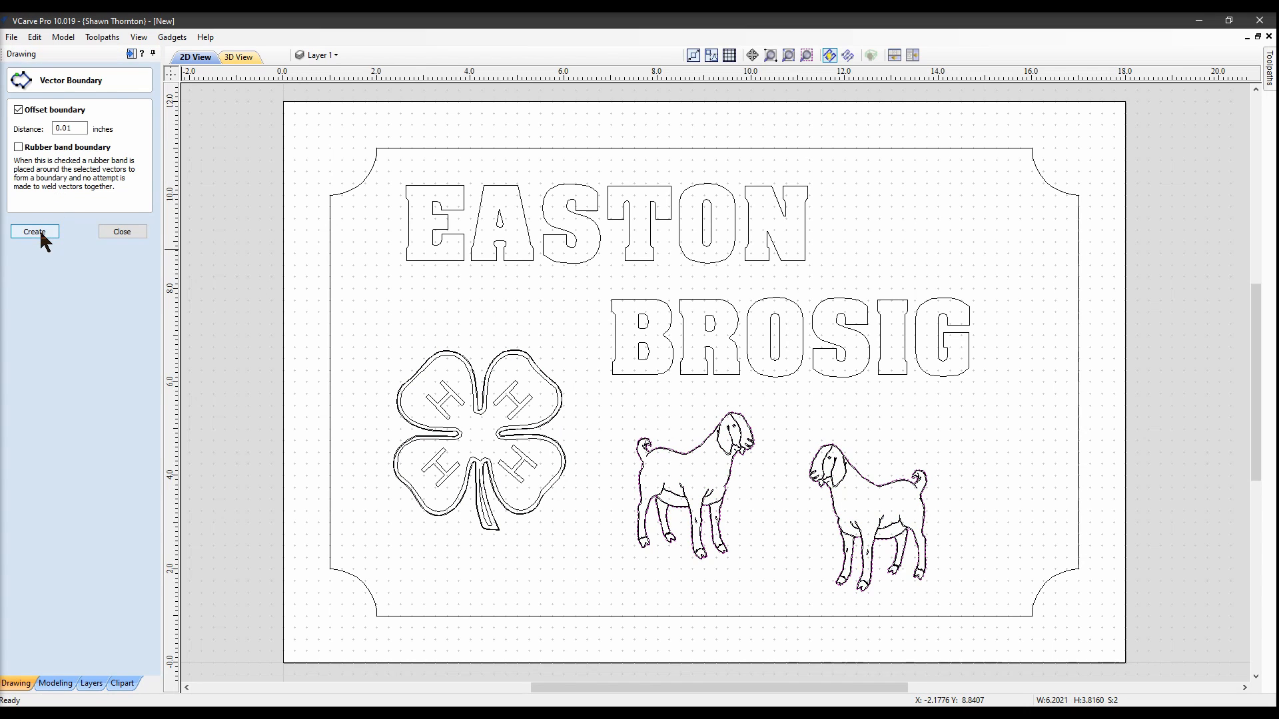
left_click(122, 232)
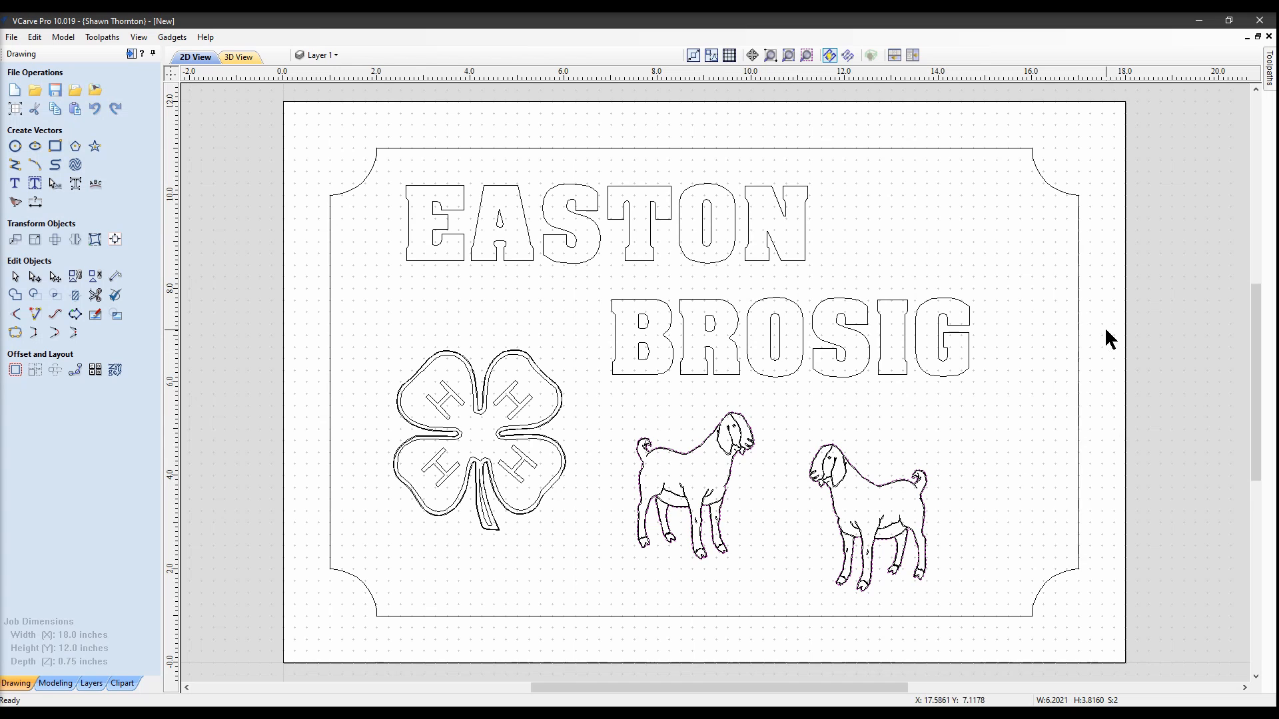
Start a V-Carve toolpath on all sign vectors except the 4-H clover and both goats
left_click(131, 54)
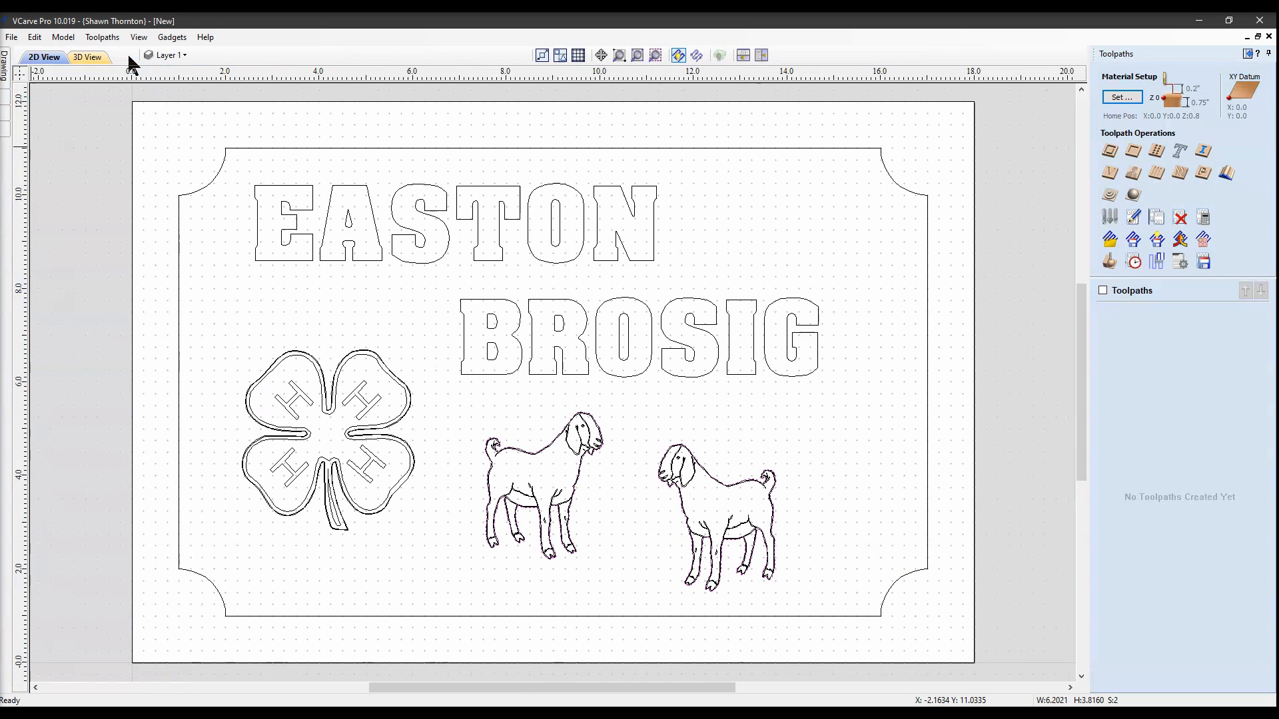
left_click(1111, 173)
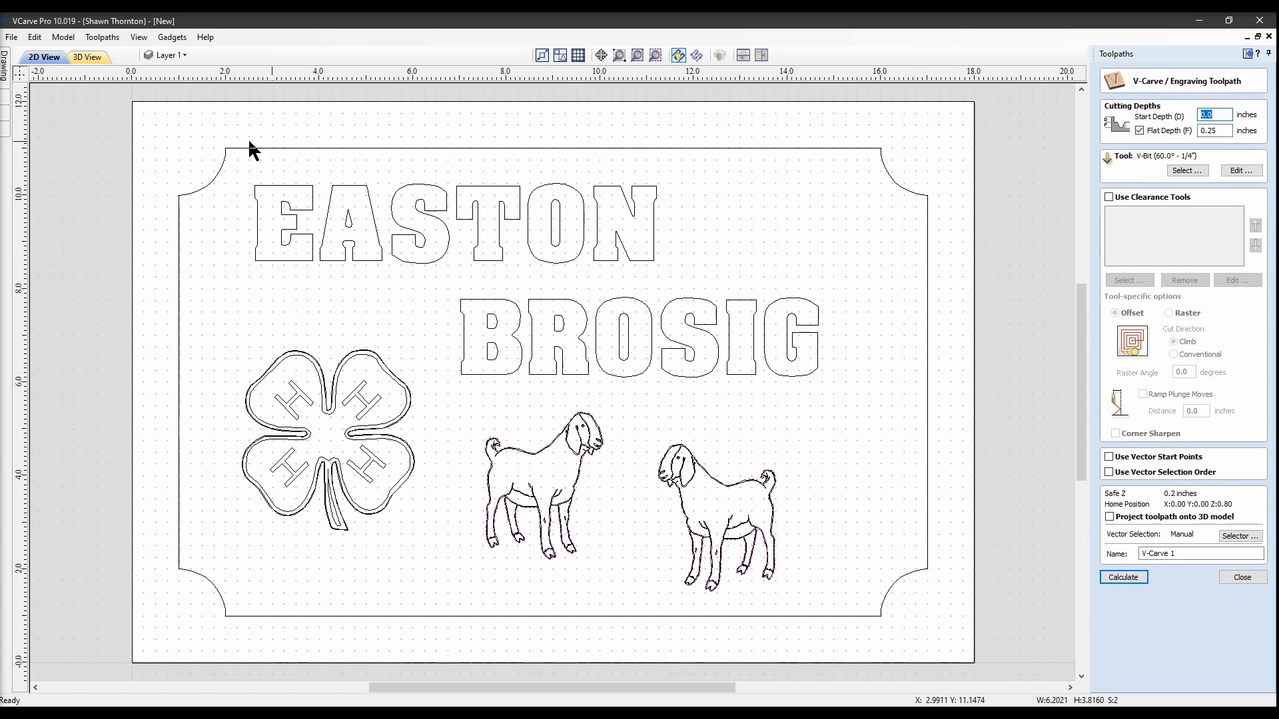
left_click_drag(139, 109, 948, 646)
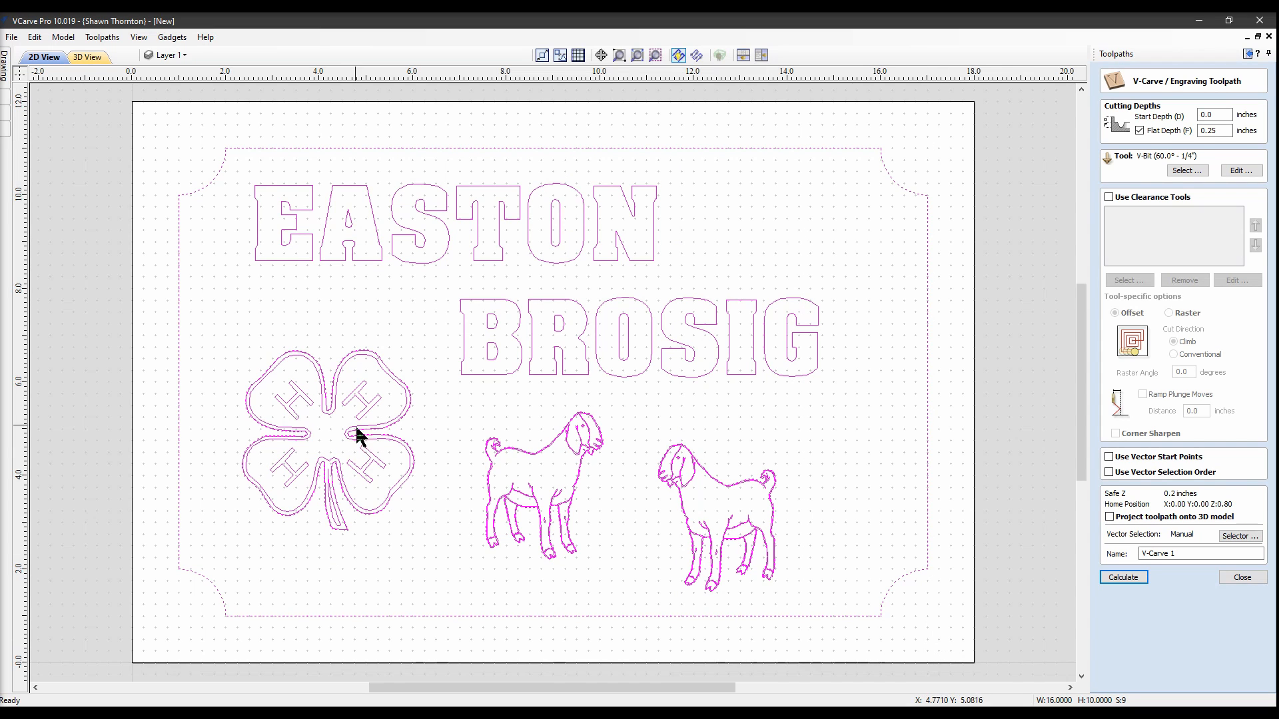
left_click(365, 456, "shift")
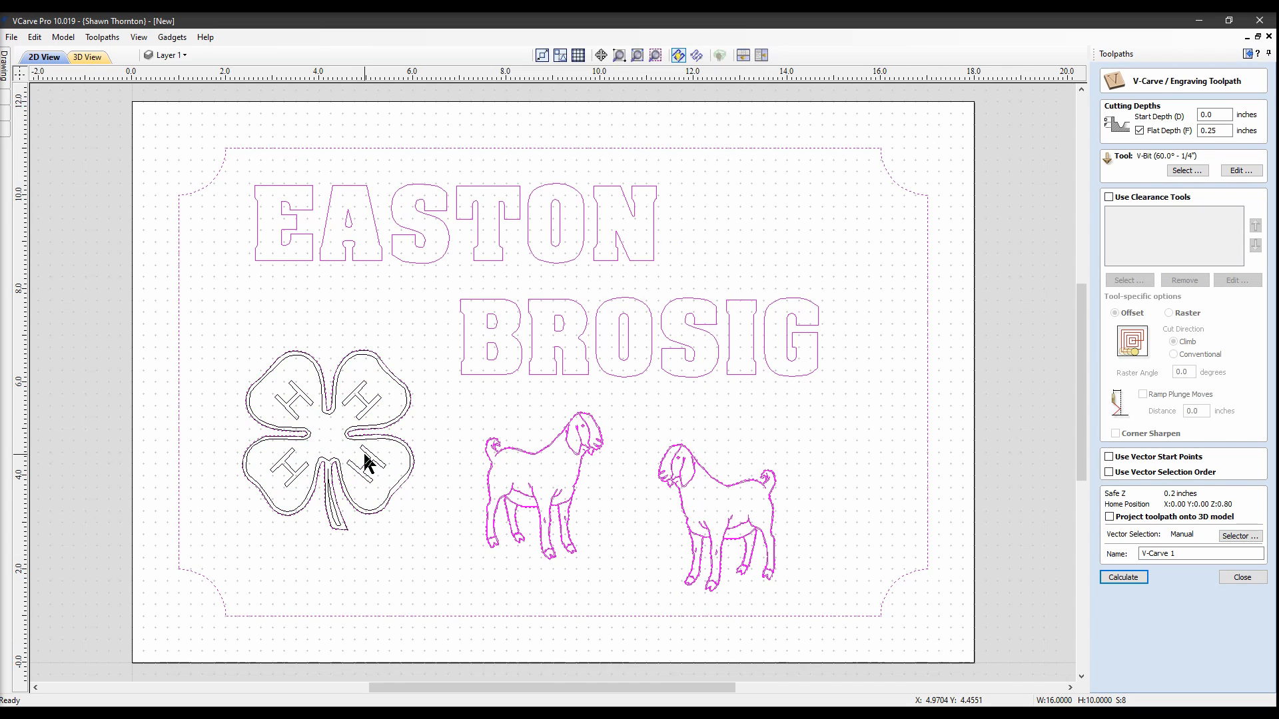
left_click(519, 491, "shift")
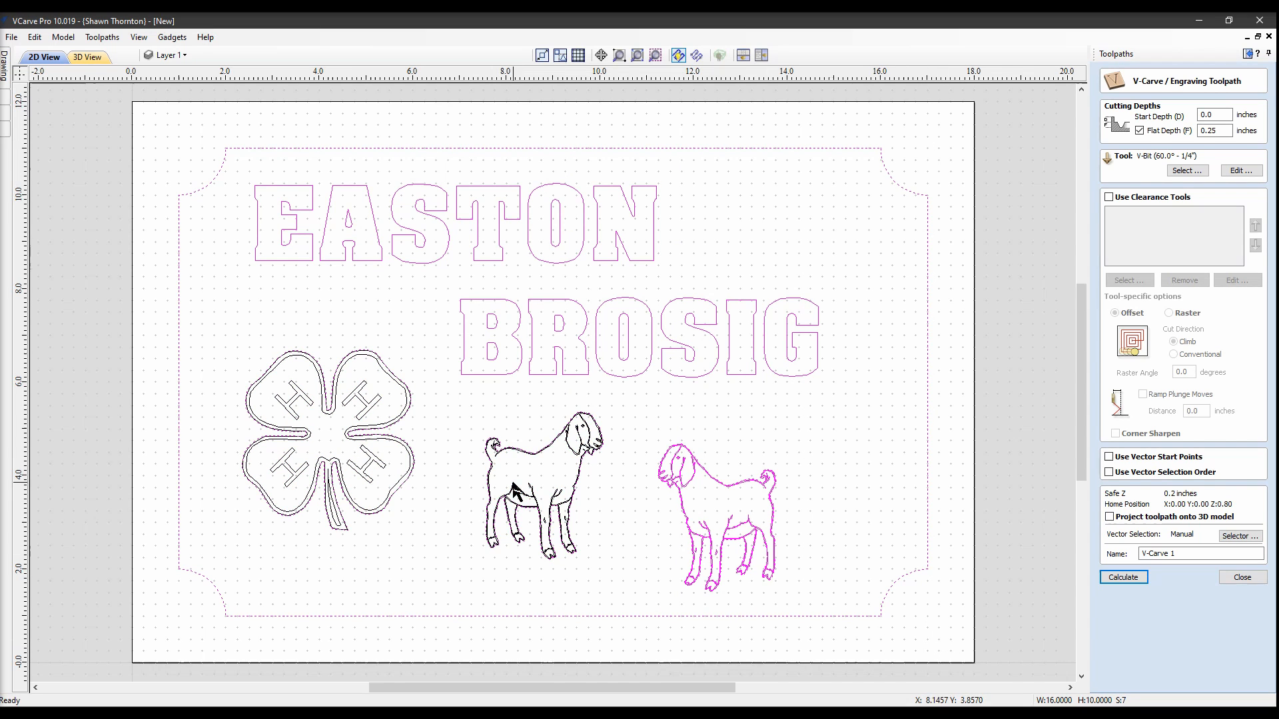
left_click(705, 520, "shift")
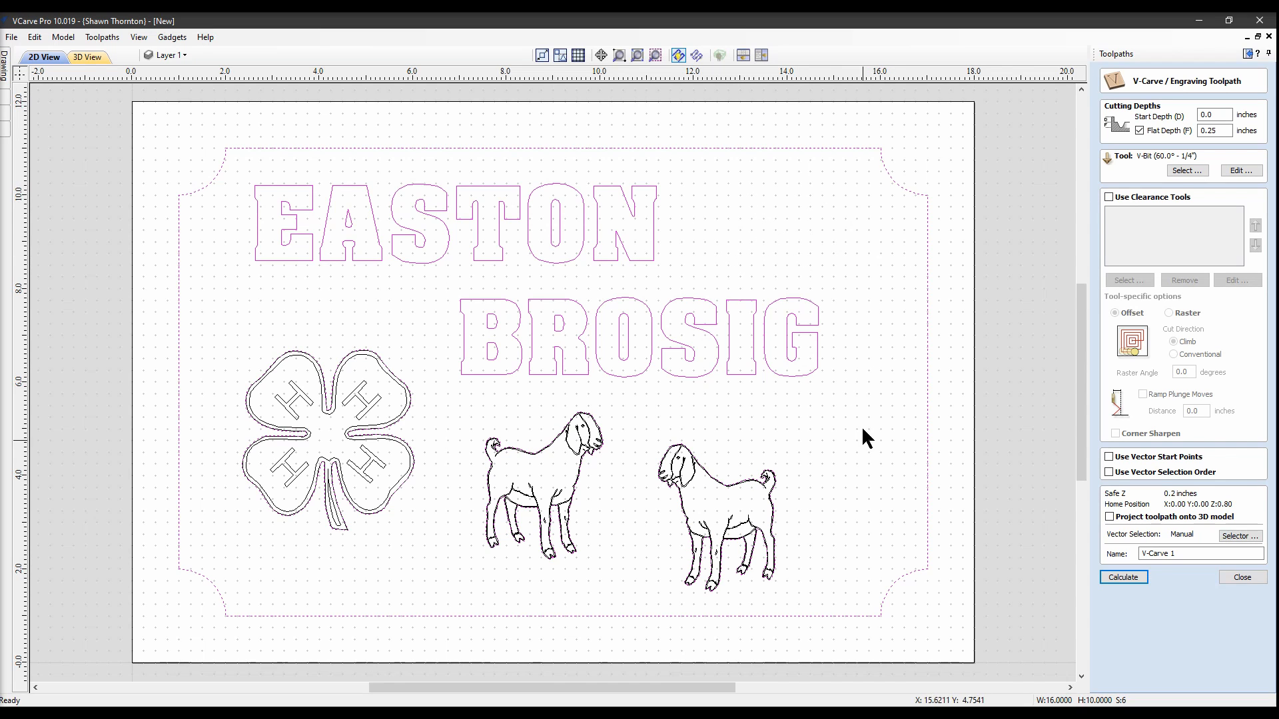
Enable clearance tools and set the 60° 1/4-inch V-bit as the carving tool
left_click(1109, 197)
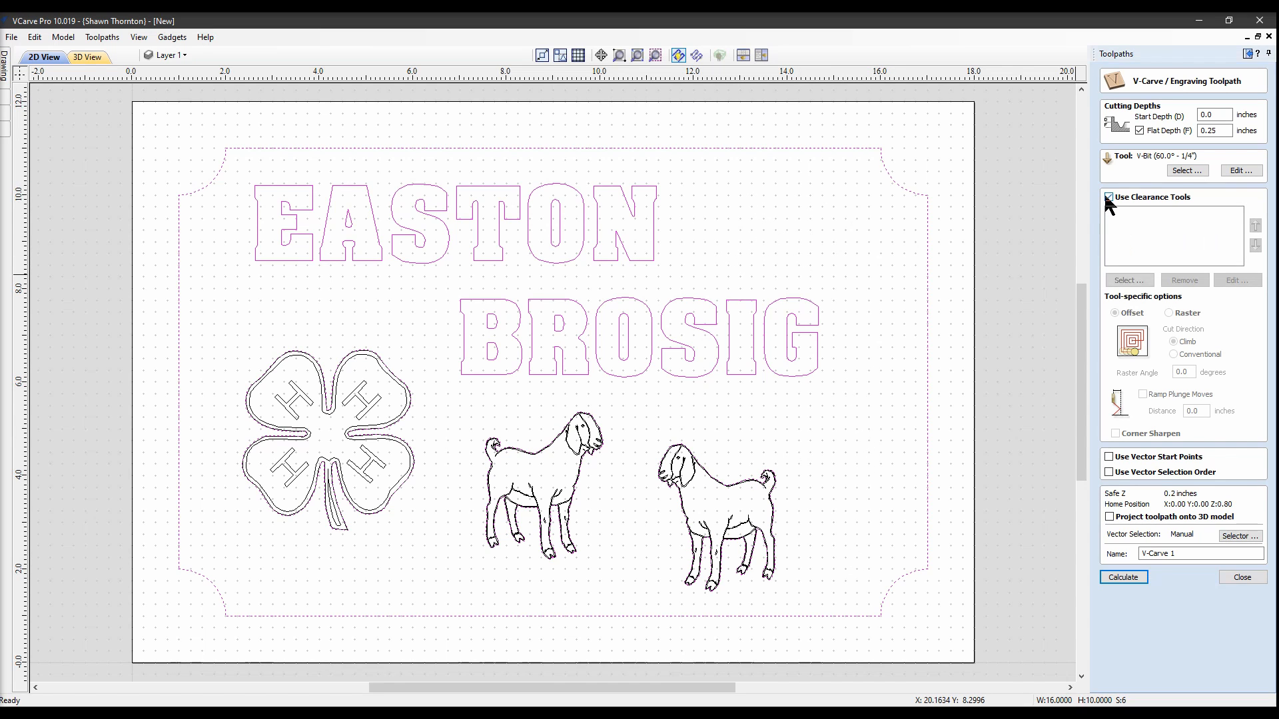
left_click(1179, 172)
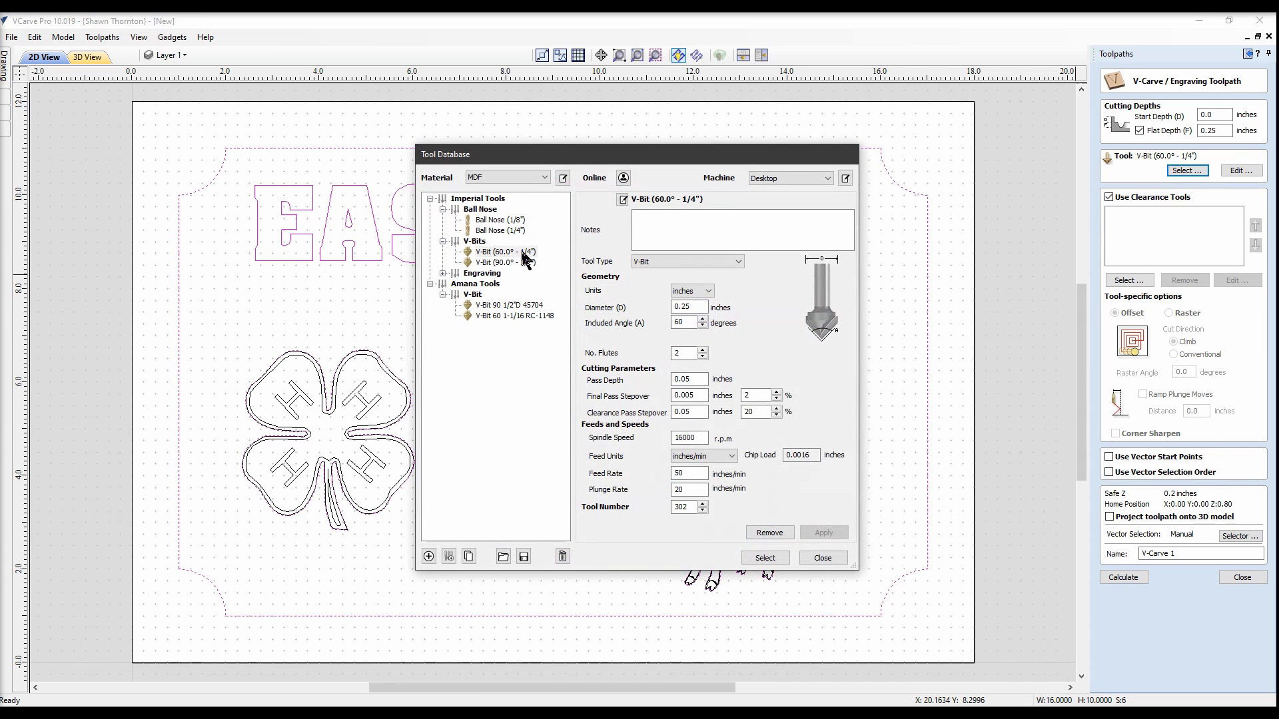
left_click(523, 252)
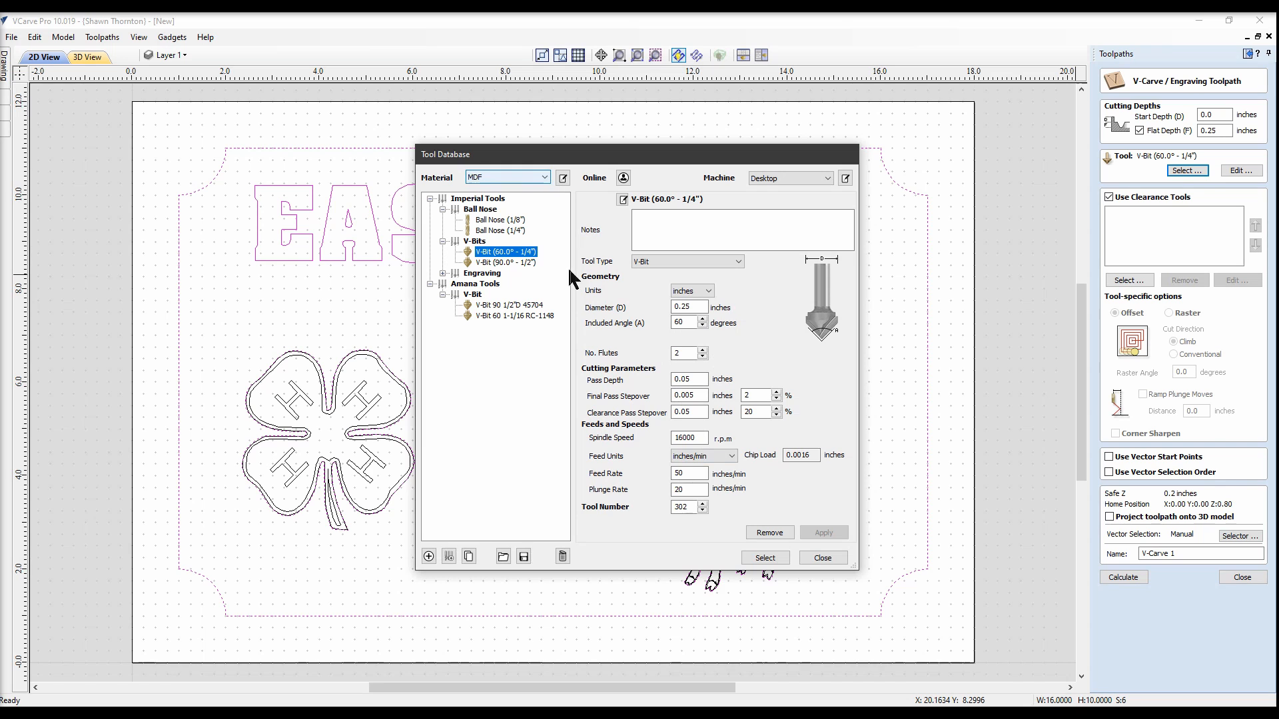
left_click(765, 558)
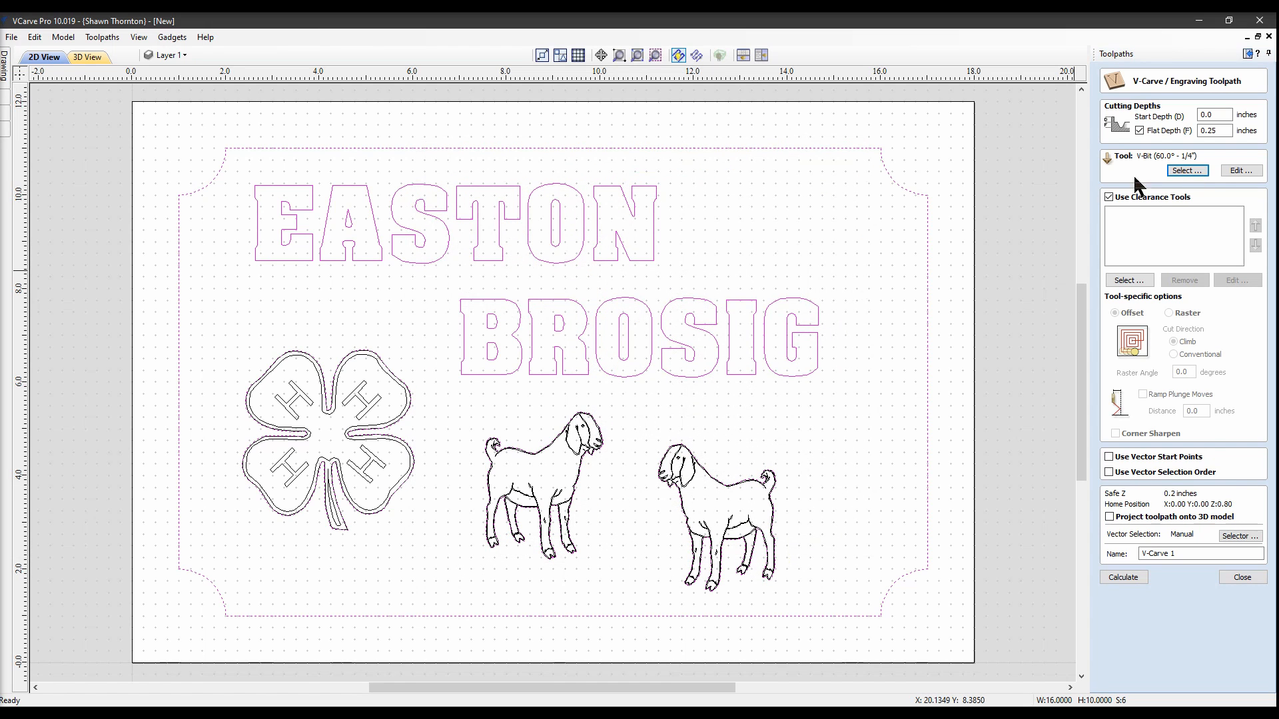
Add the 1/4-inch 46002-K and 1/8-inch 46125-K end mills as clearance tools
left_click(1129, 281)
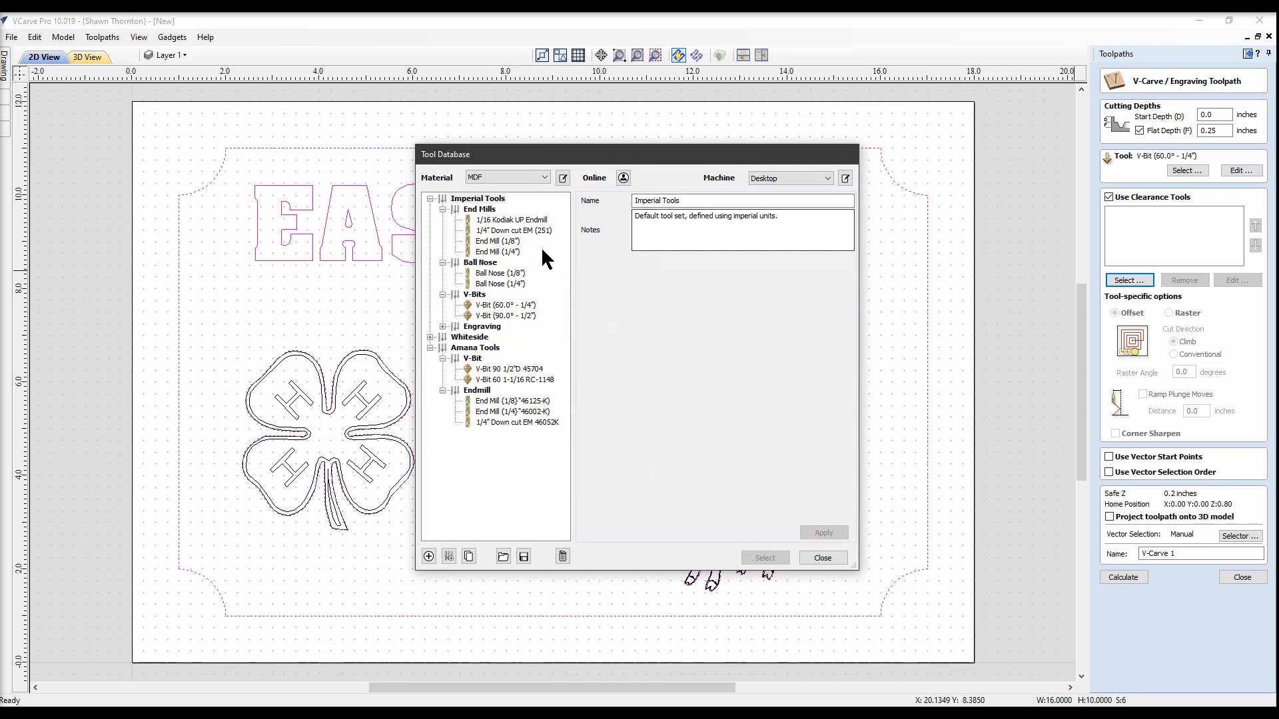
left_click(517, 410)
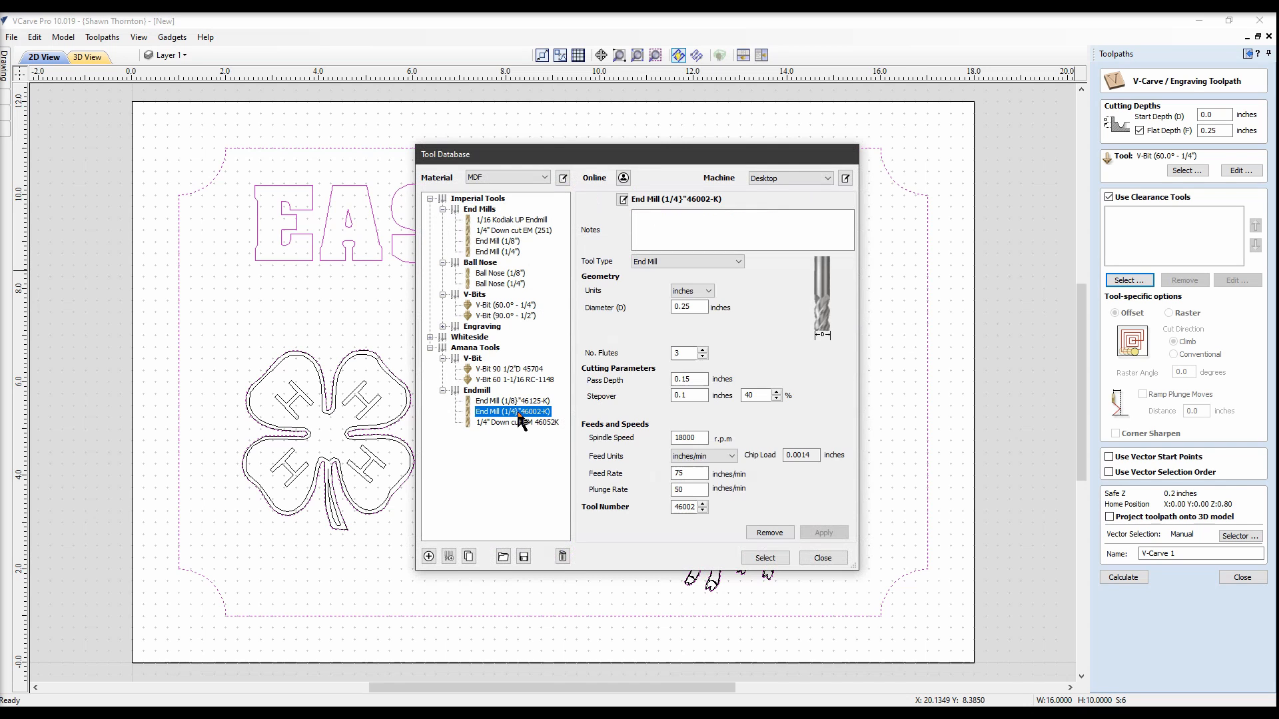
left_click(755, 559)
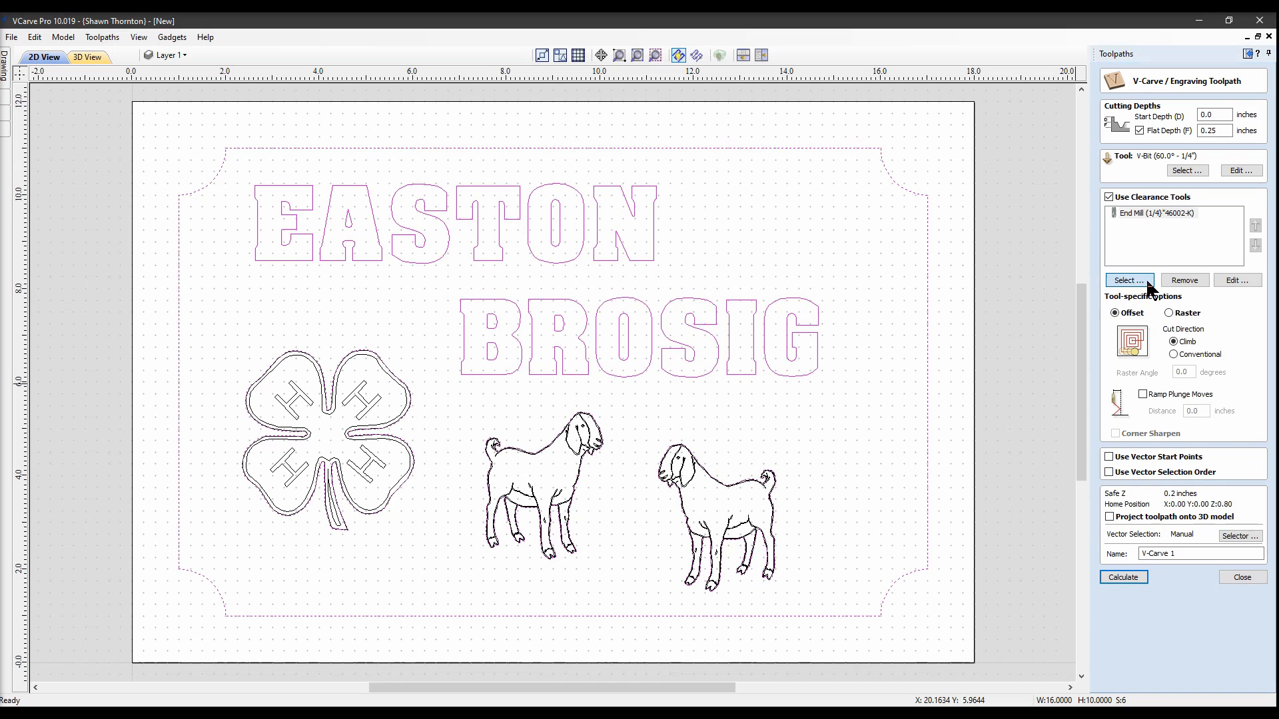
left_click(1146, 282)
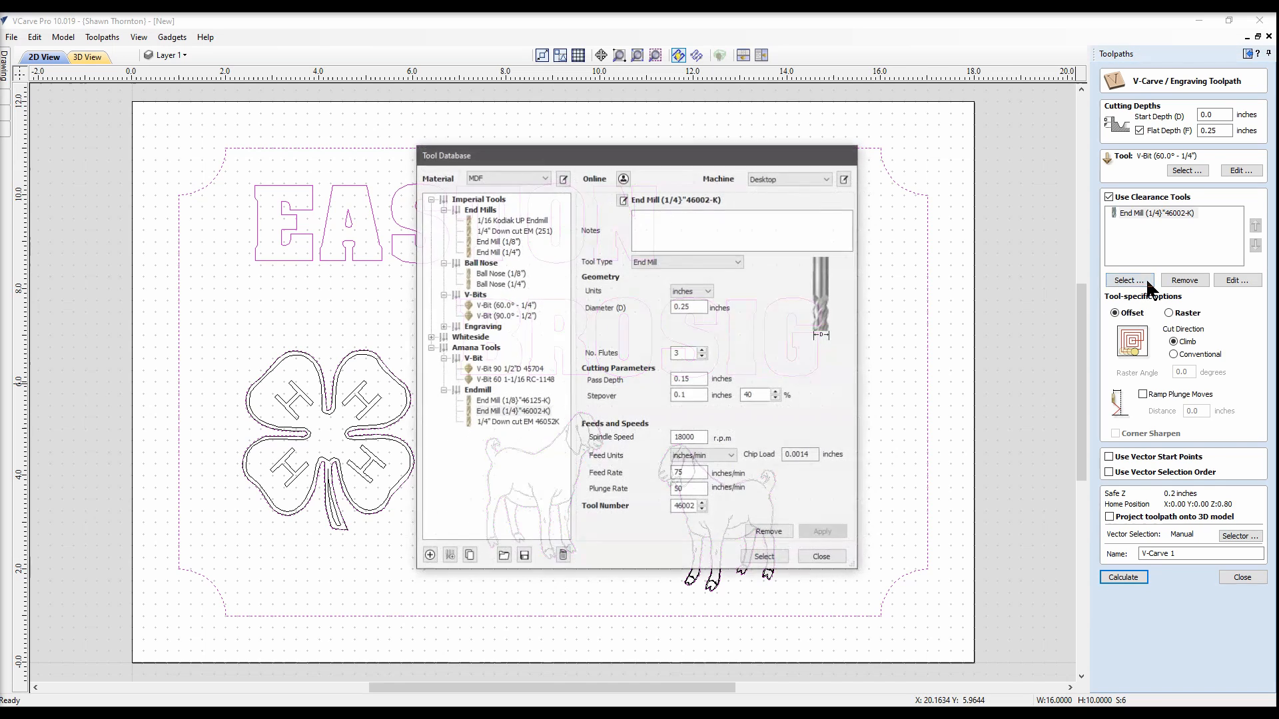
left_click(520, 401)
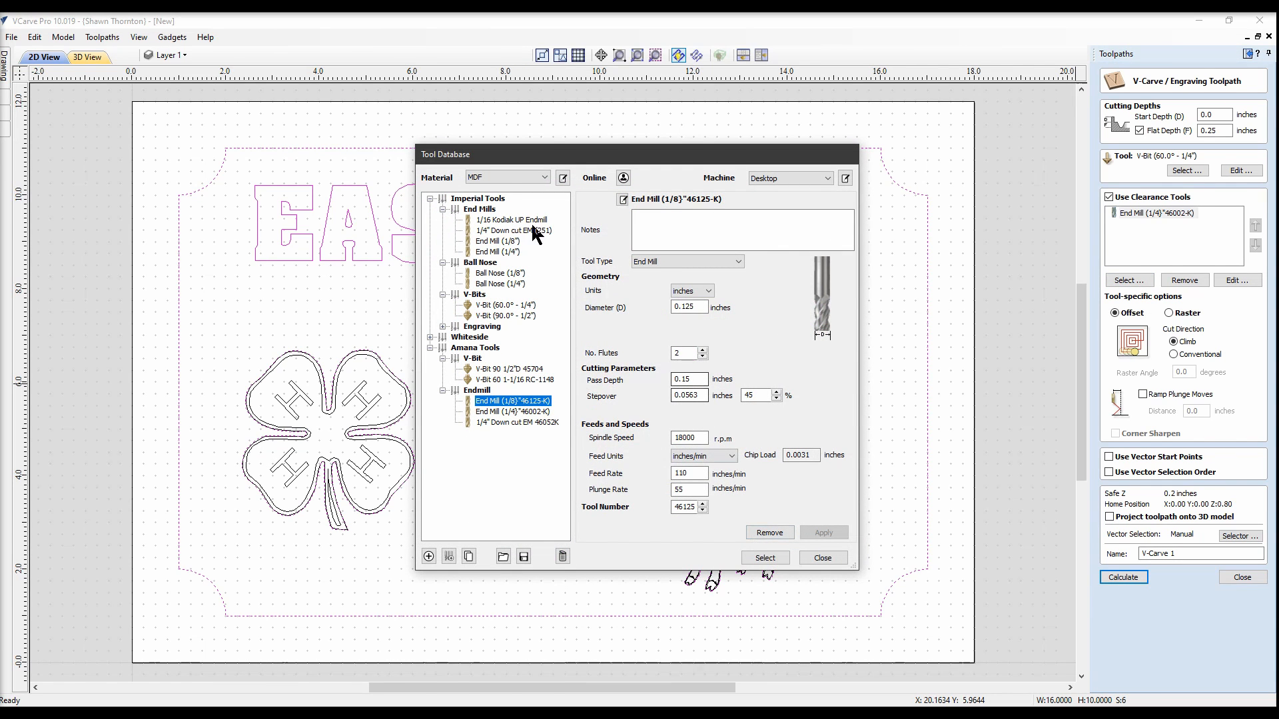
left_click(759, 558)
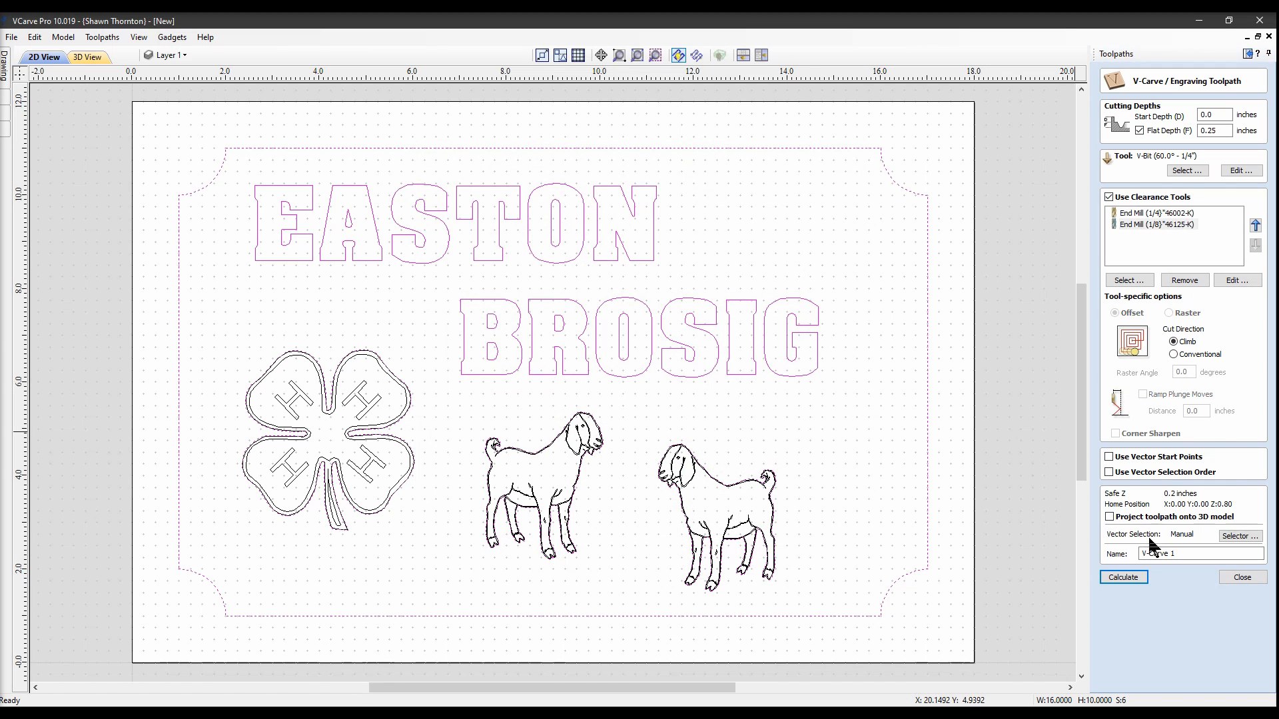
Calculate the V-Carve toolpath with its clearance passes and simulate all toolpaths
left_click(1124, 577)
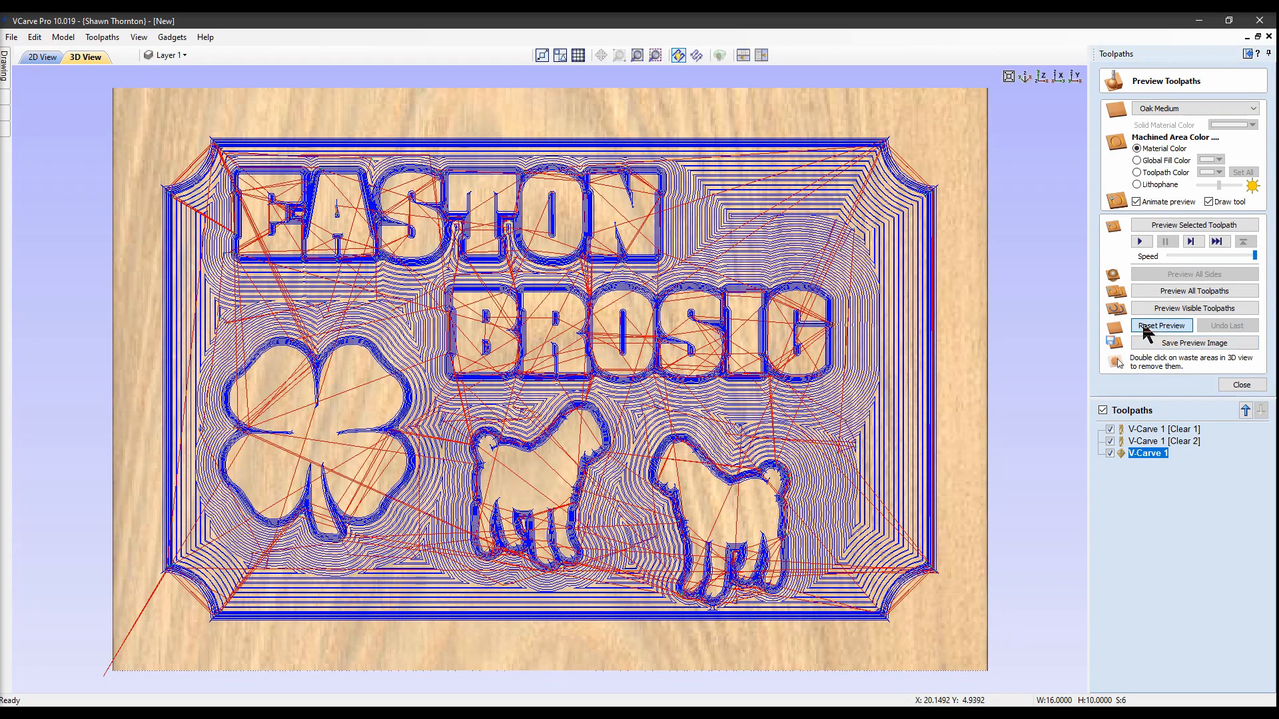
left_click(1189, 292)
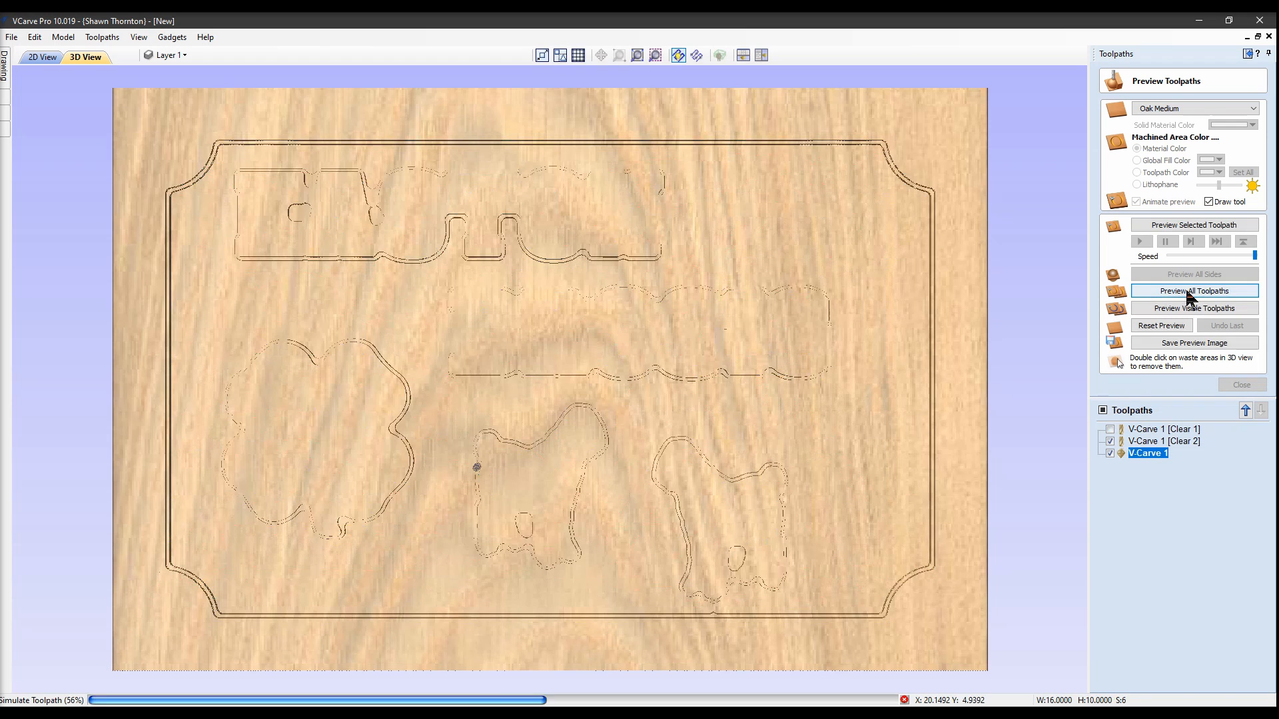
left_click(1191, 291)
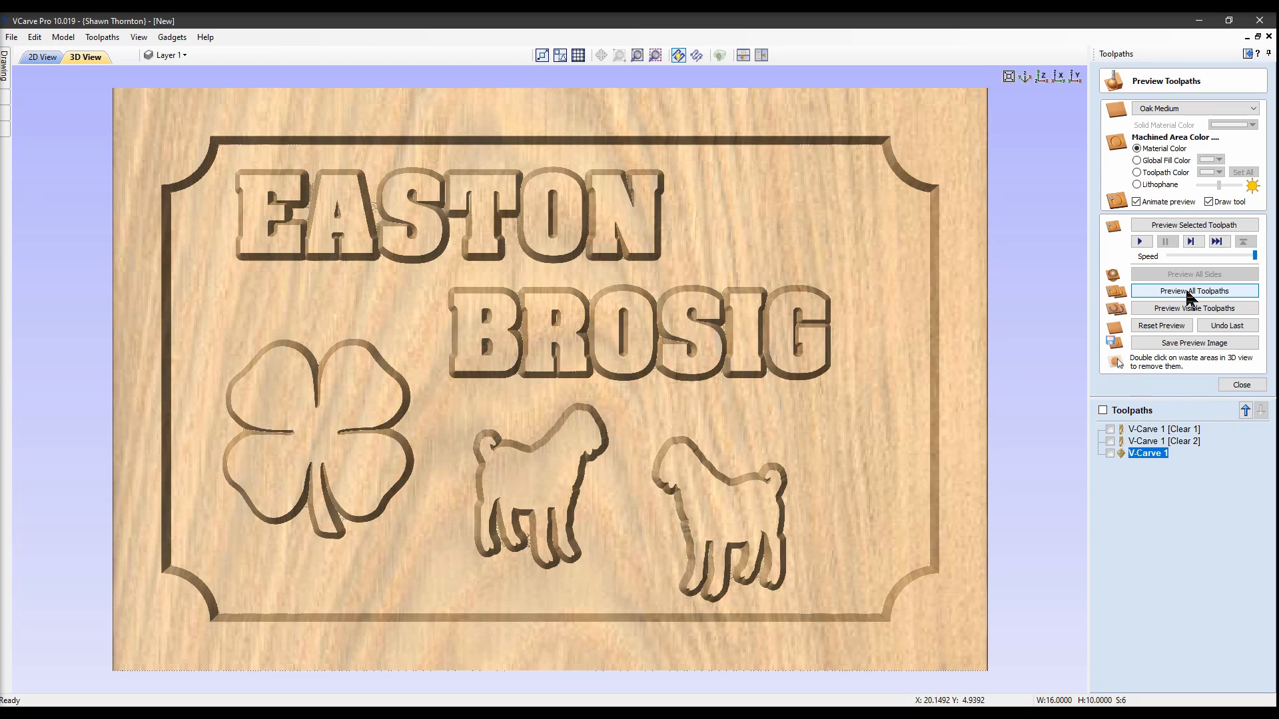
Orbit the simulated oak sign to inspect the carving, then return to the 2D view
left_click_drag(302, 435, 402, 431)
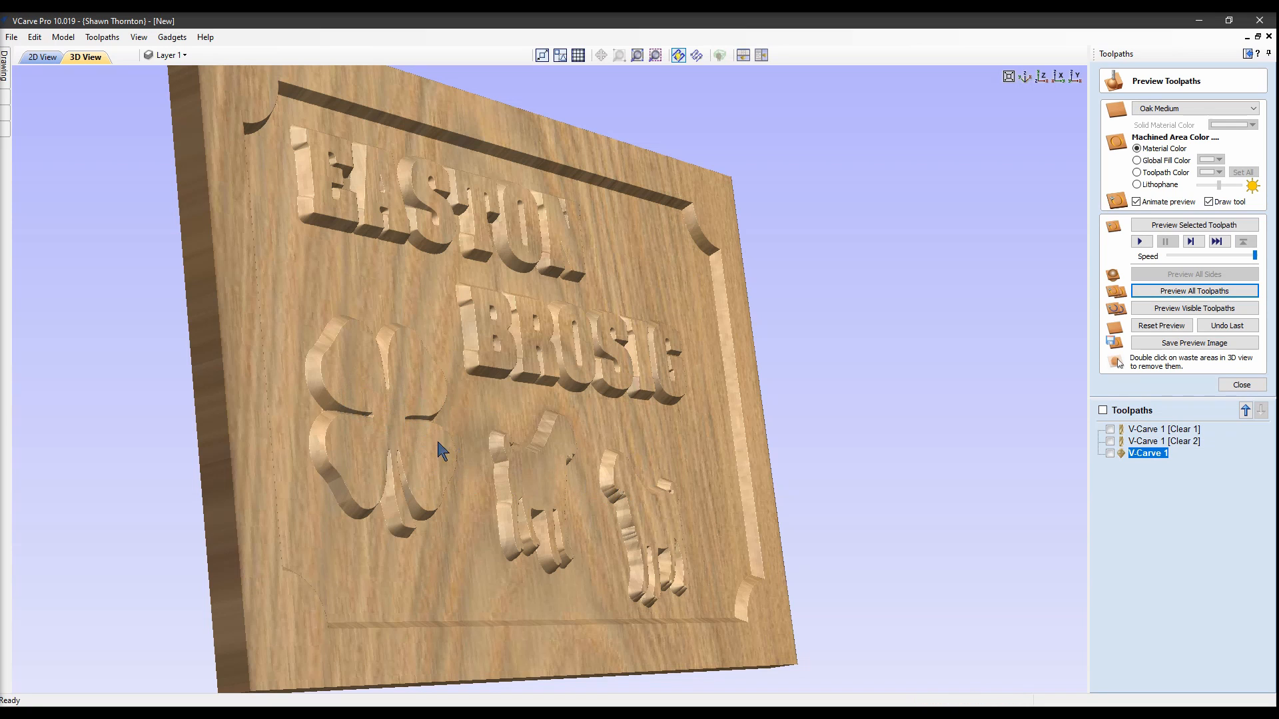
left_click_drag(597, 455, 363, 524)
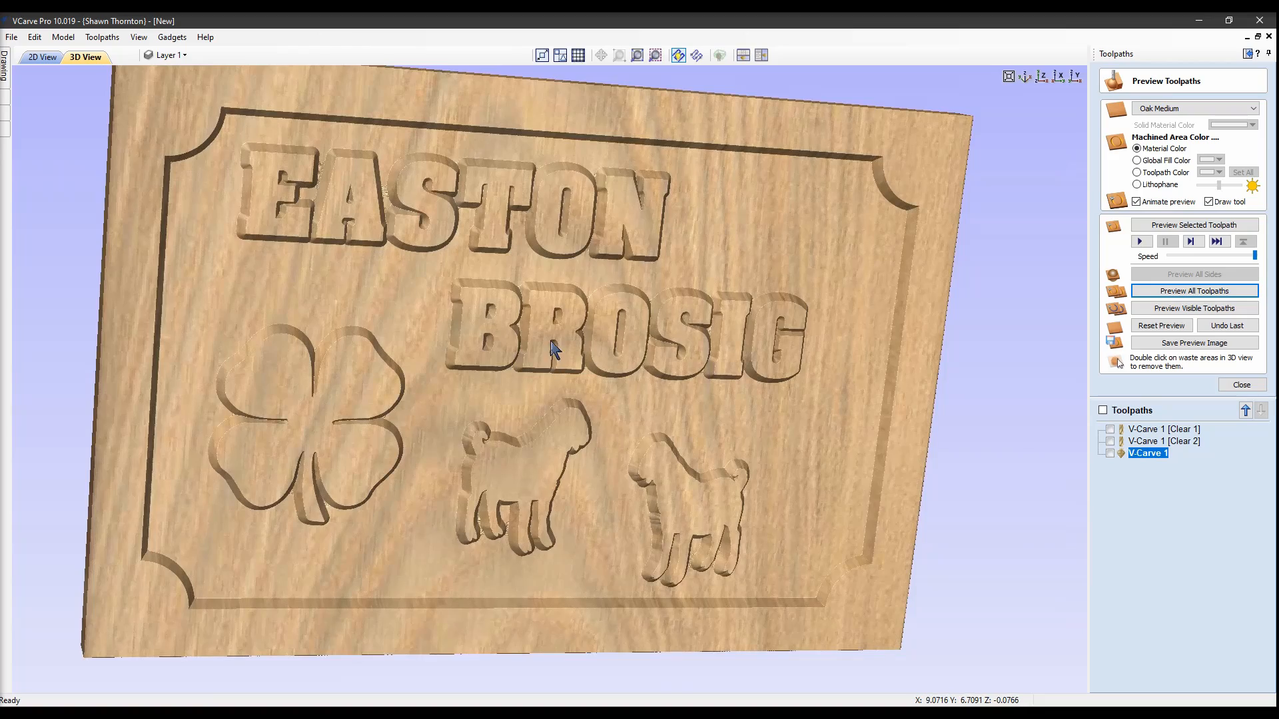
left_click_drag(555, 348, 374, 313)
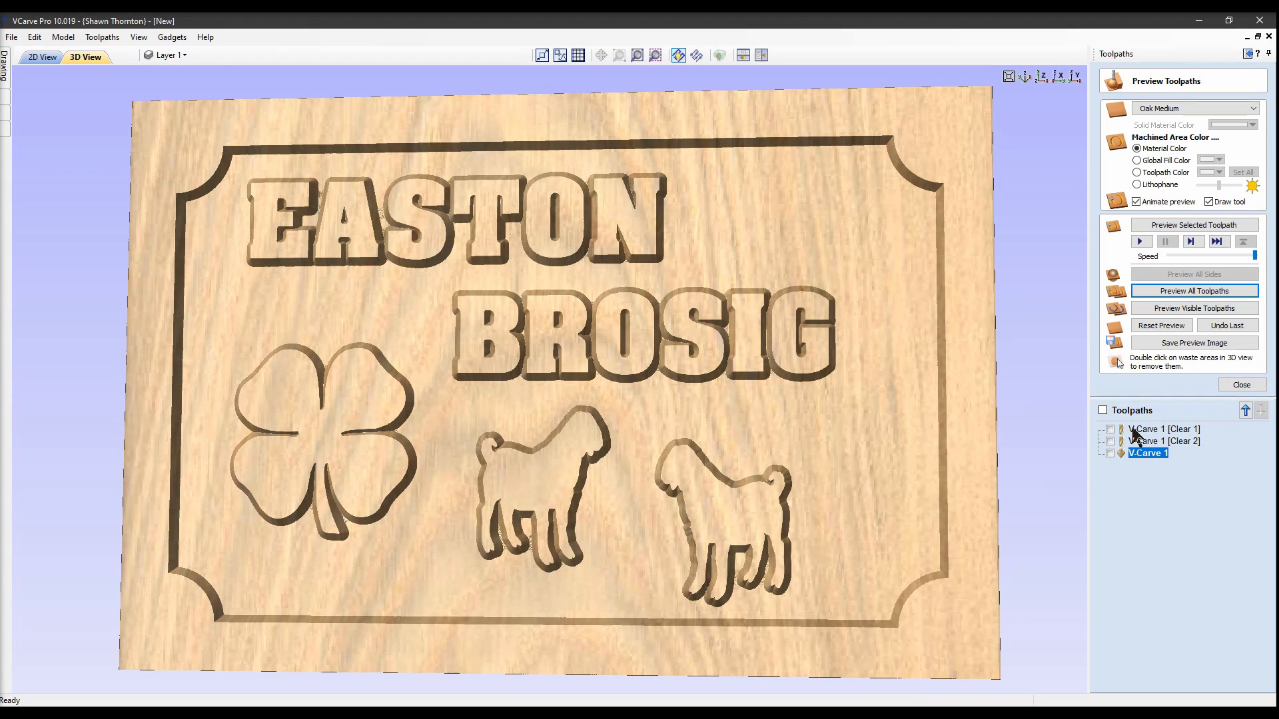
left_click(44, 57)
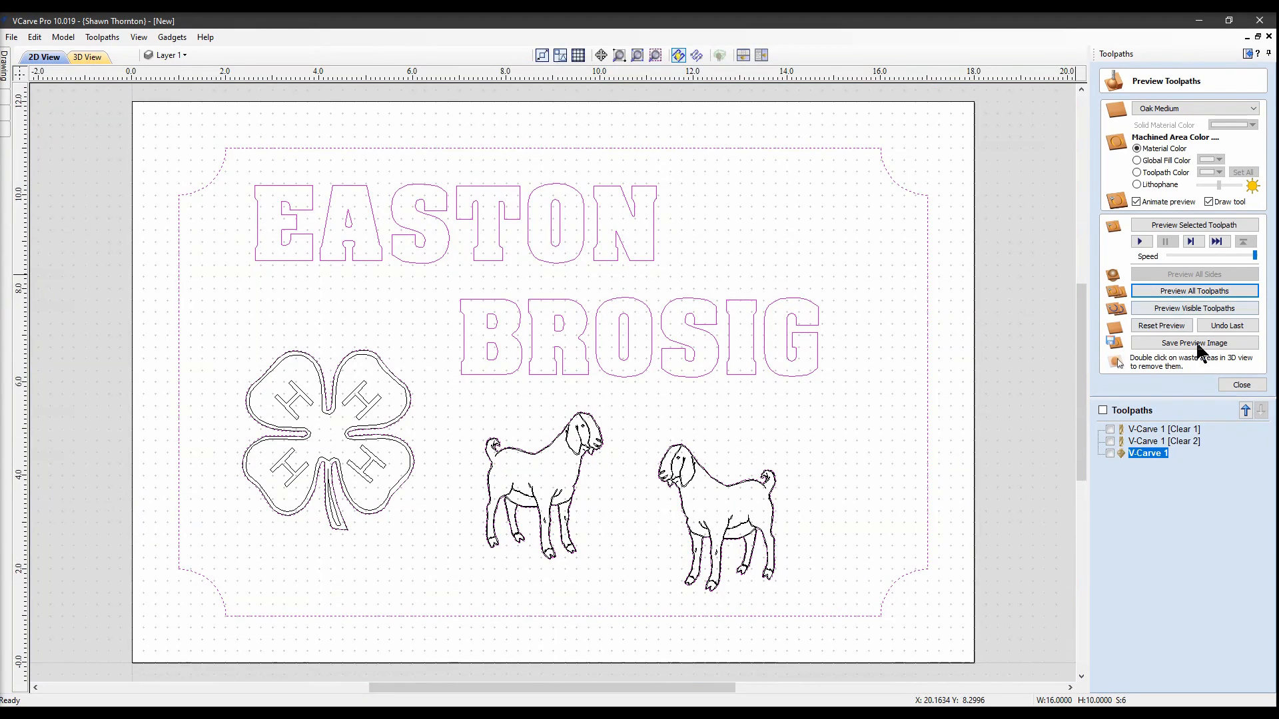
Select the clover and both goats and calculate V-Carve 2 without clearance tools
left_click(1241, 386)
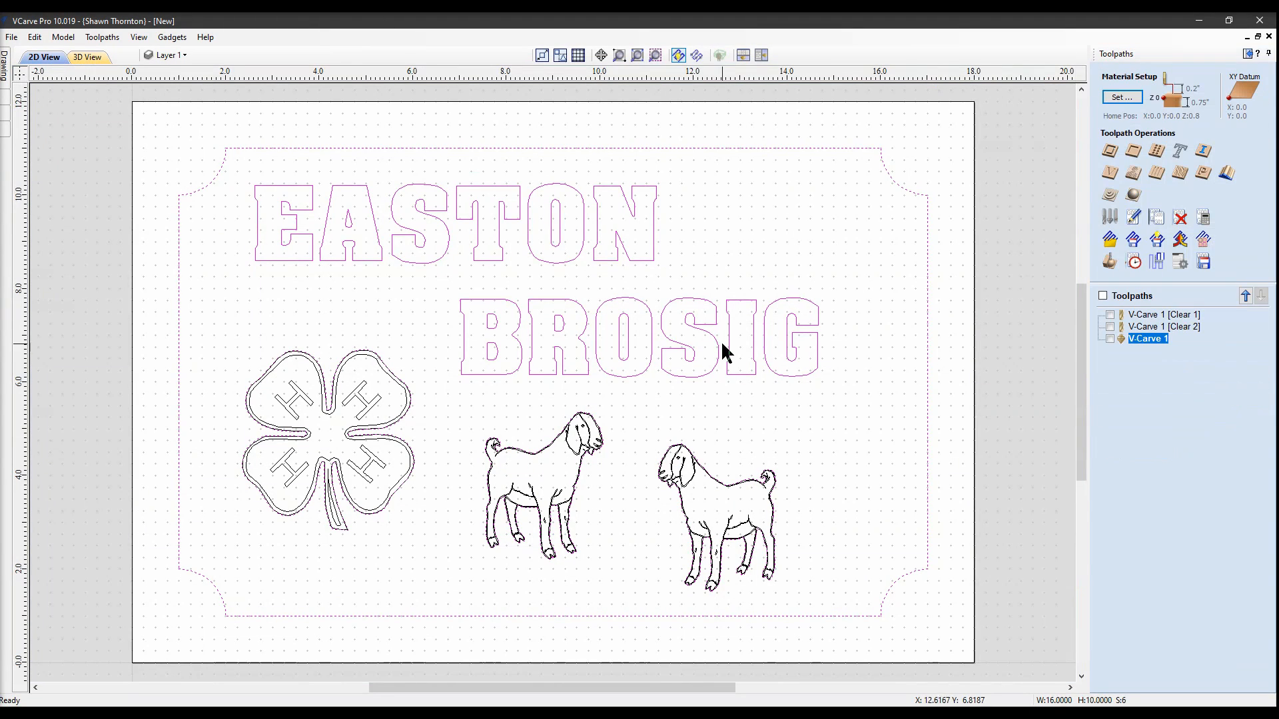
left_click(369, 403)
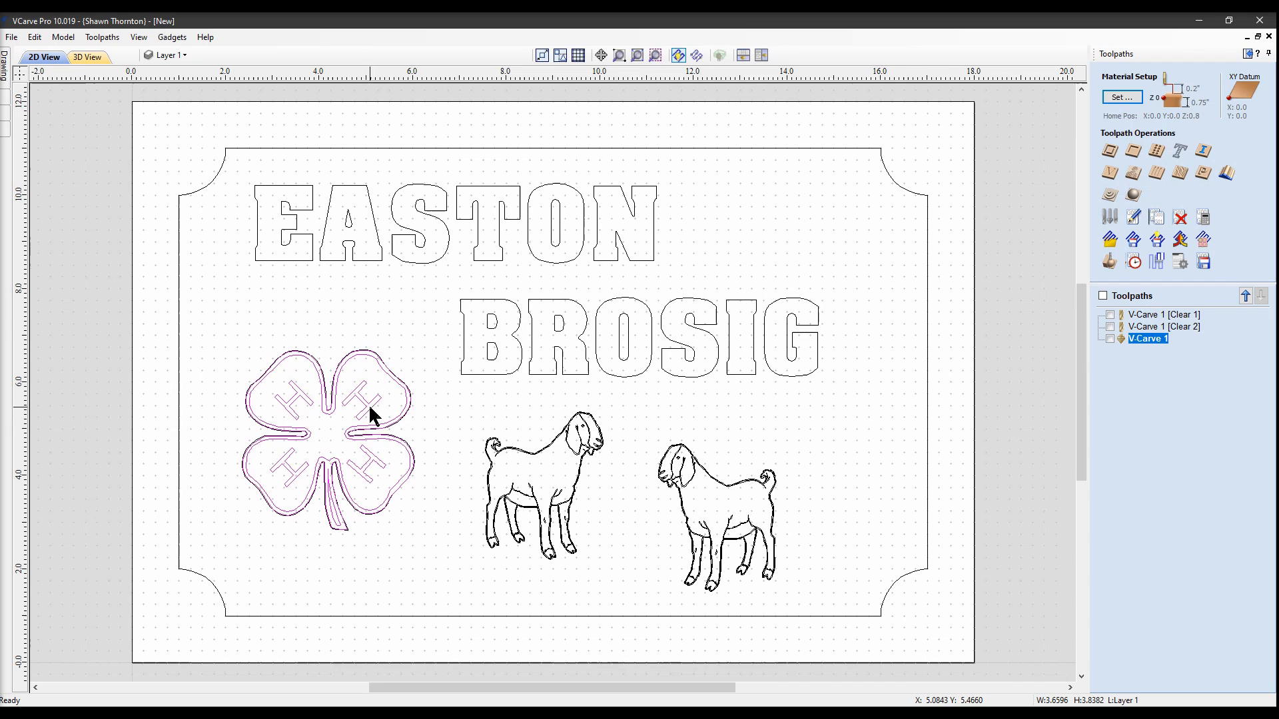
left_click(533, 491, "shift")
left_click(738, 530, "shift")
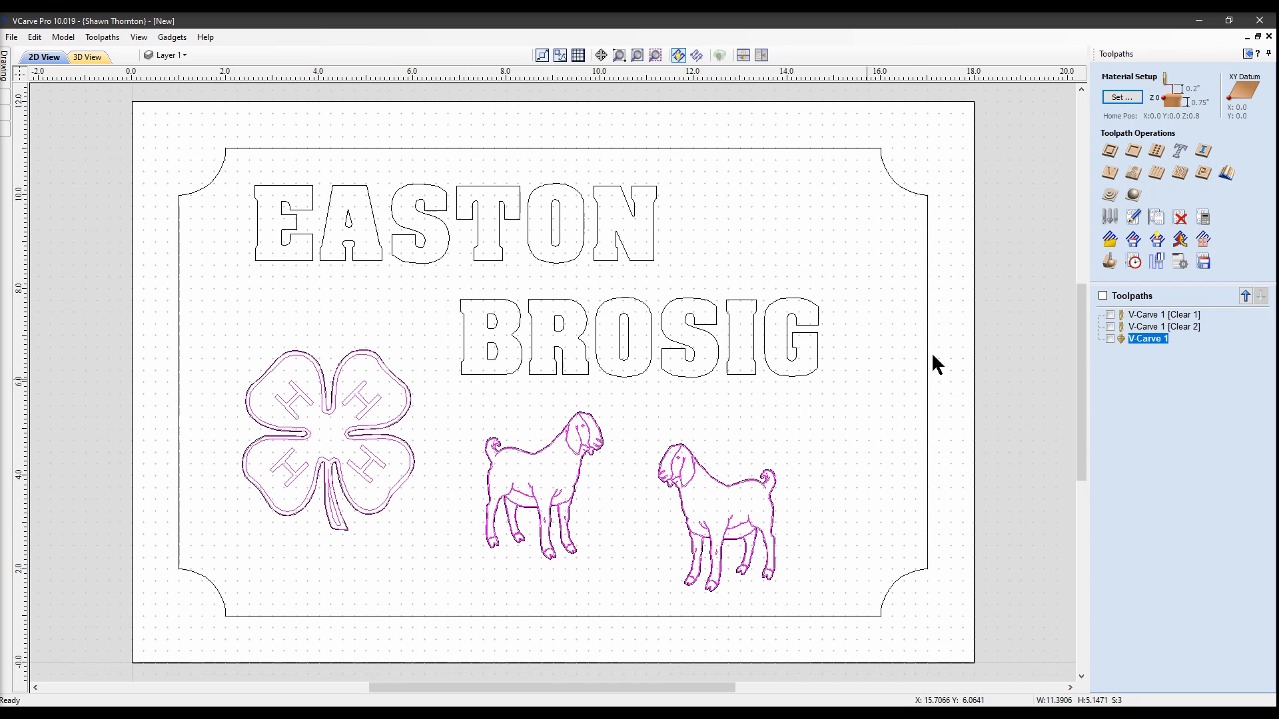
left_click(1103, 171)
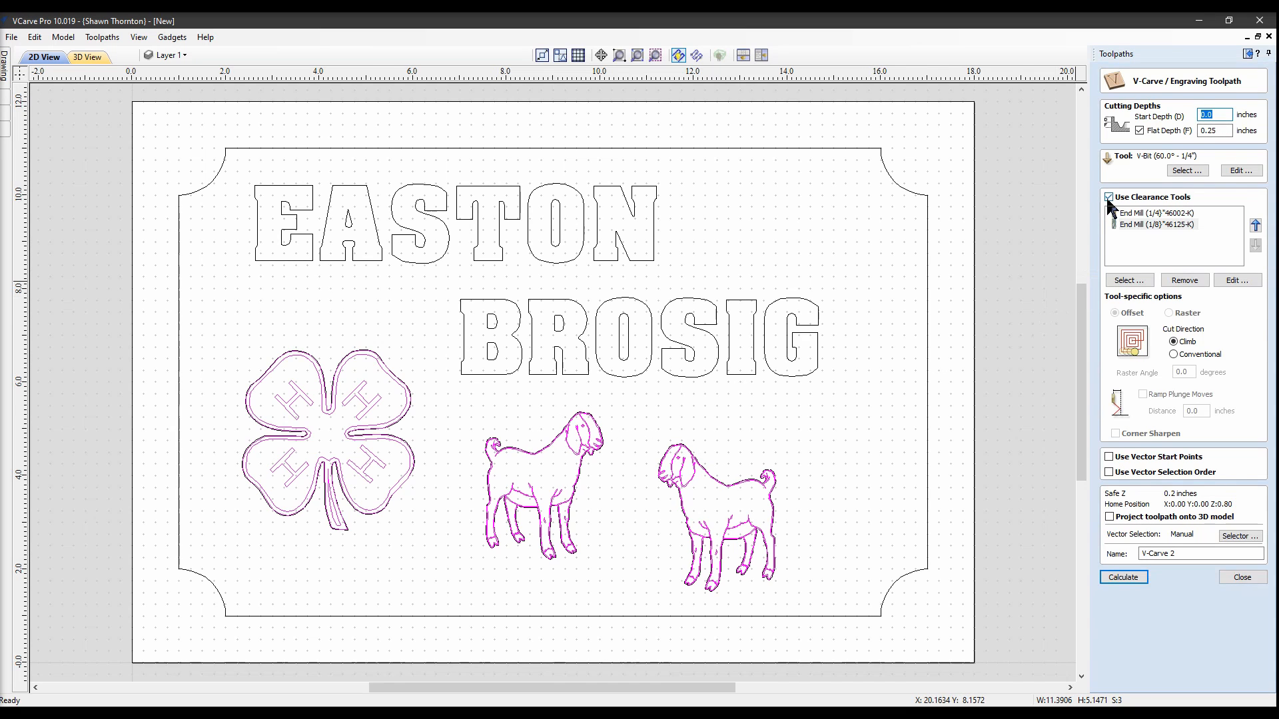
left_click(1109, 198)
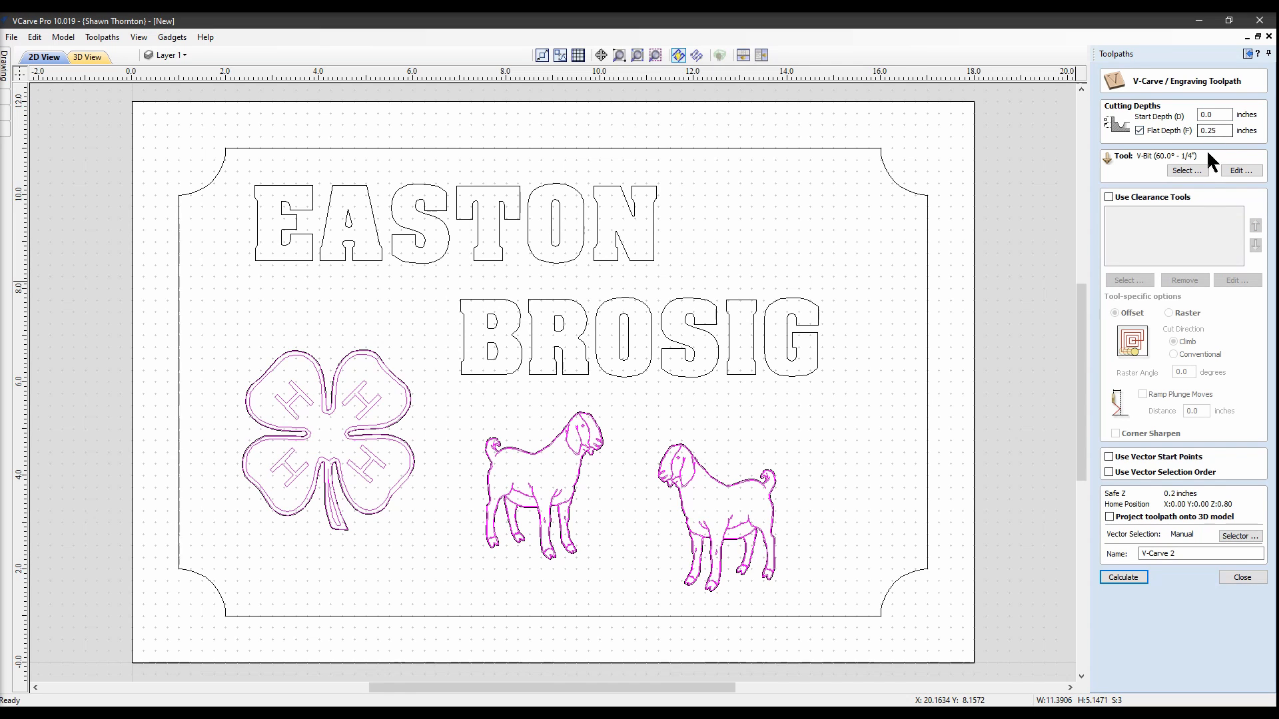
left_click(1128, 577)
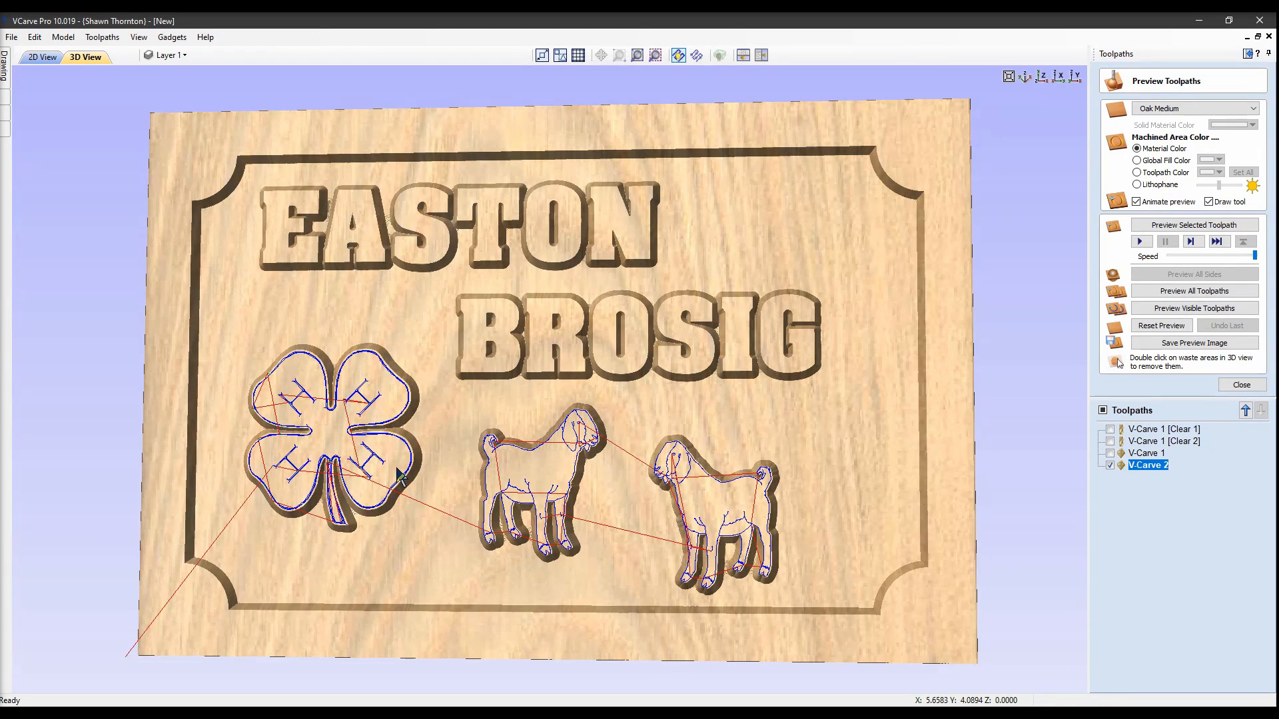
Reset the preview and re-simulate all toolpaths on an uncut oak board
left_click(1146, 325)
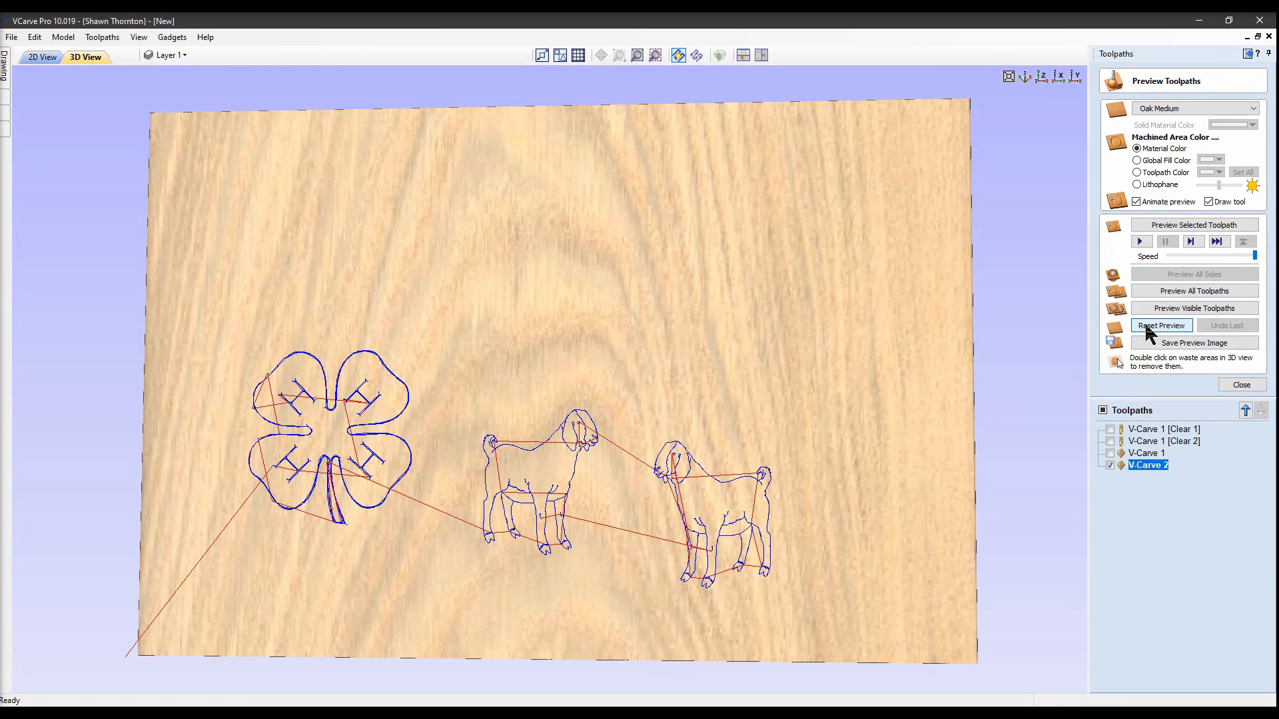
left_click(1172, 291)
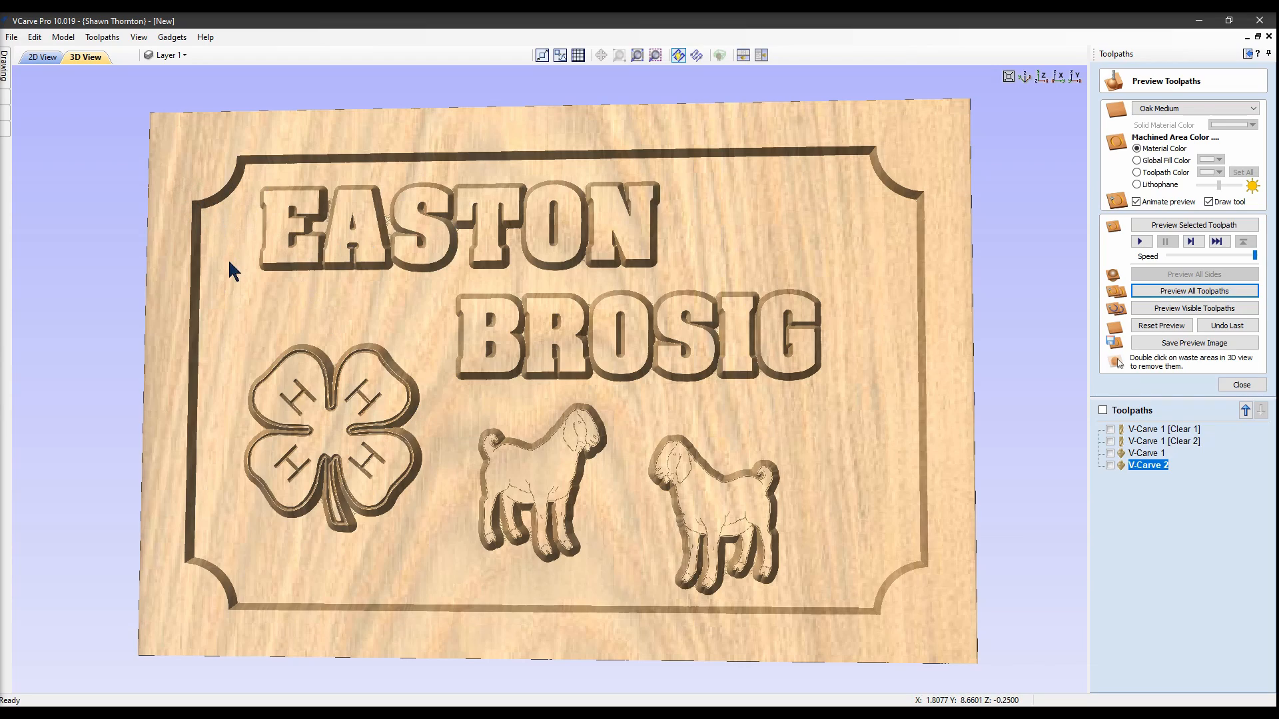
scroll(228, 259, "up", 3)
Orbit and zoom to inspect the V-carved clover H marks and goat details
left_click_drag(222, 257, 853, 248)
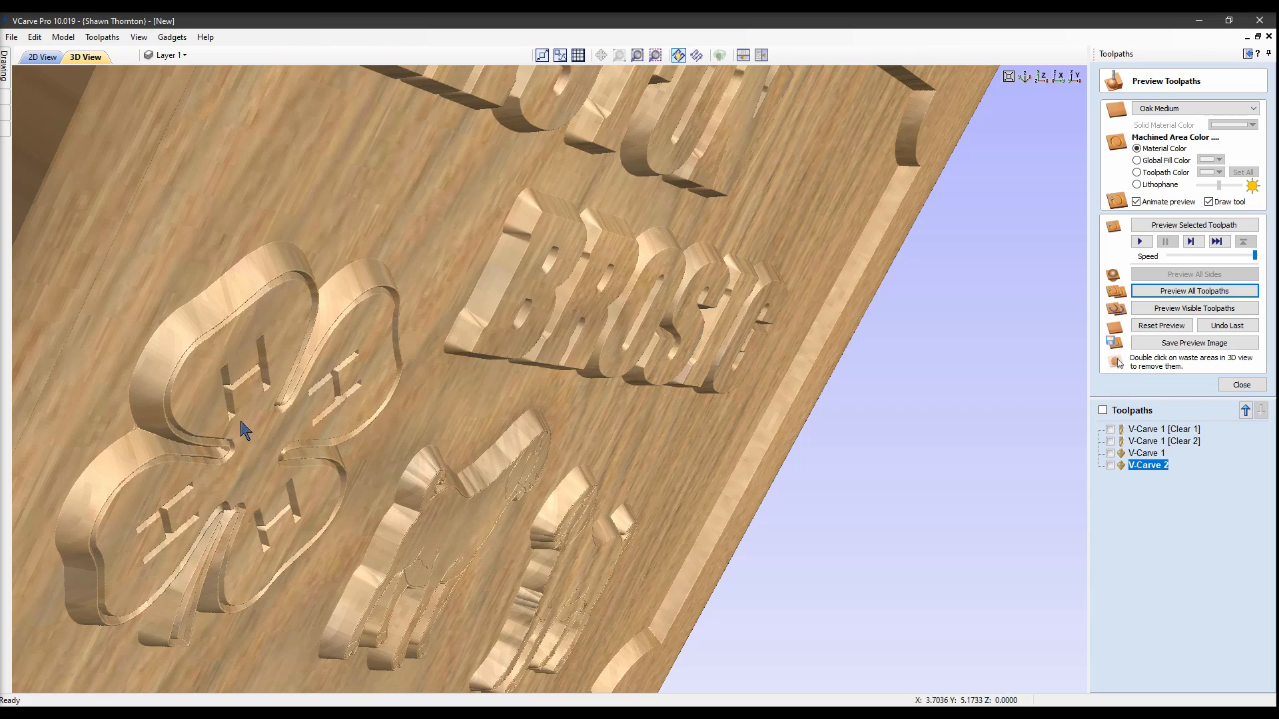
left_click_drag(618, 436, 1053, 626)
scroll(1057, 628, "up", 2)
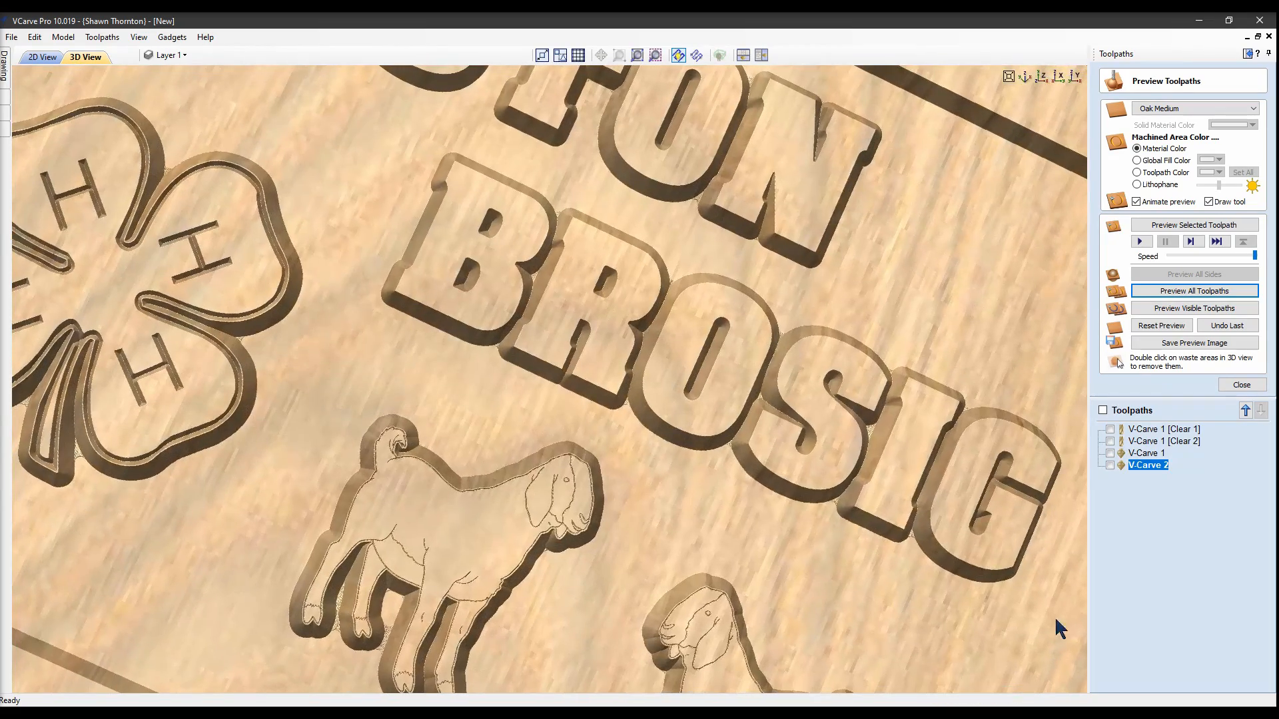
scroll(991, 337, "up", 3)
left_click_drag(1033, 500, 942, 406)
scroll(937, 420, "up", 4)
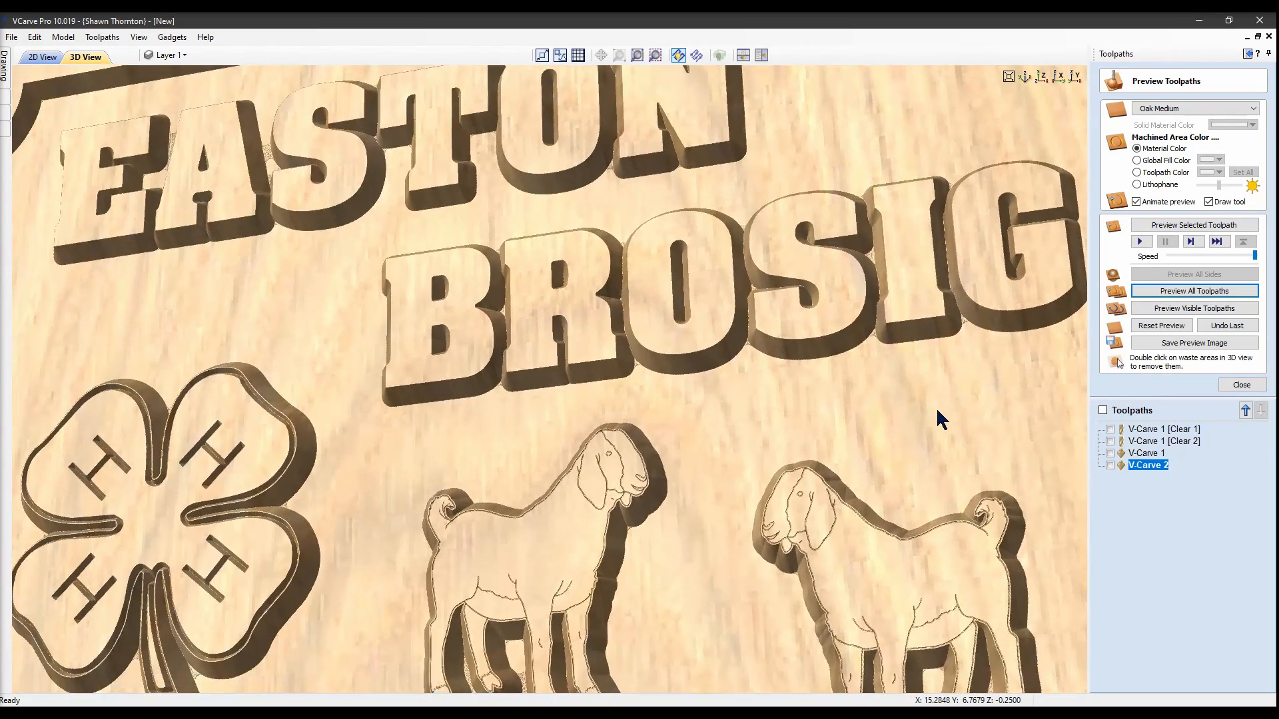
scroll(666, 420, "down", 6)
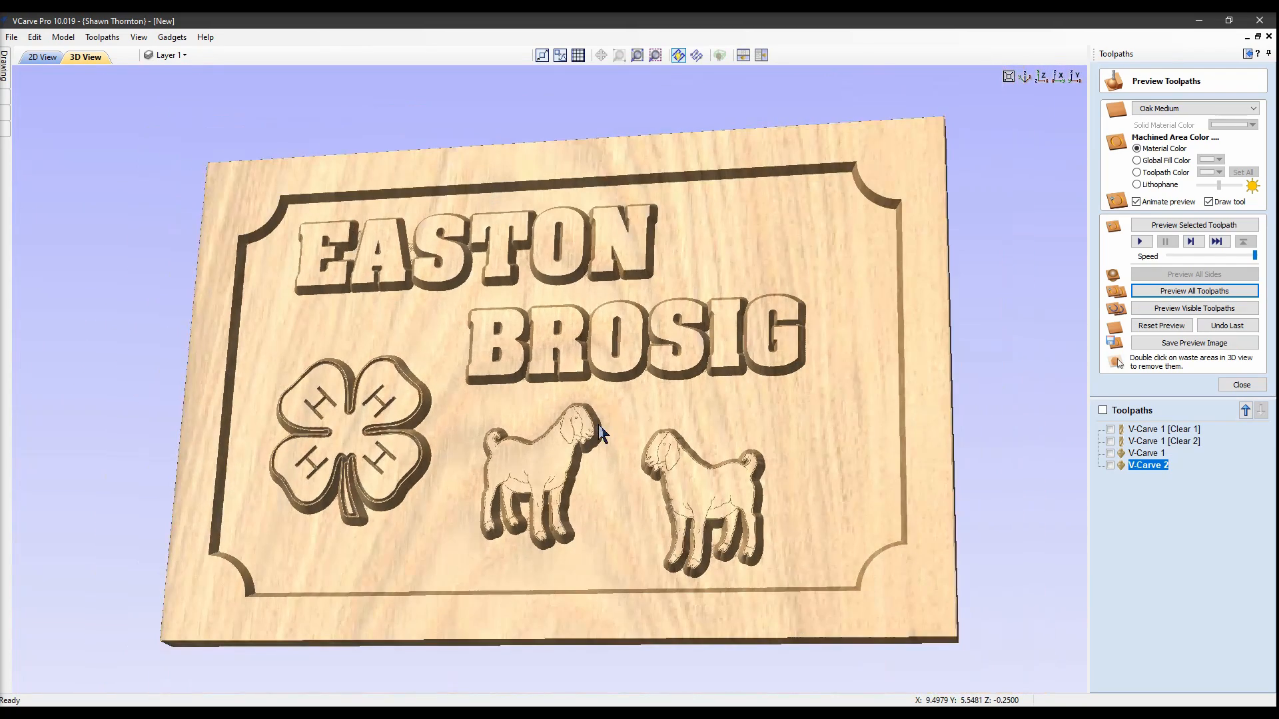
left_click_drag(708, 409, 774, 435)
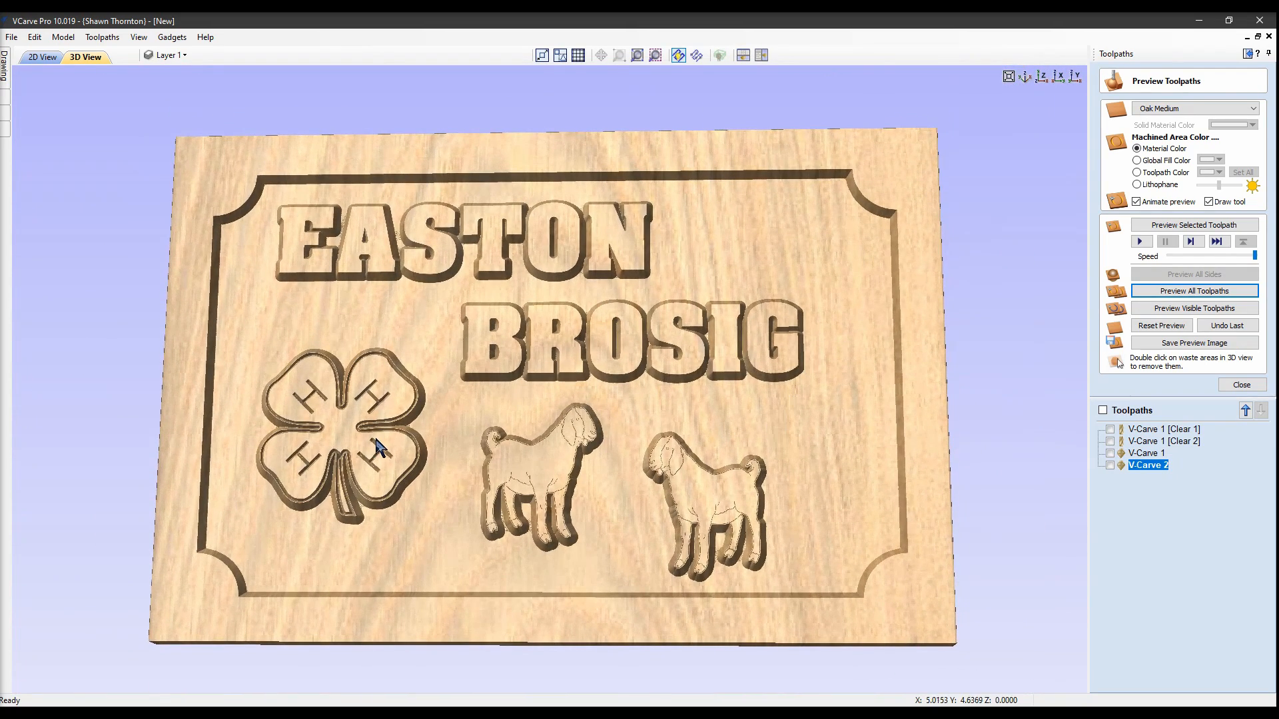
Select all four toolpaths and set them to save as Easton.gcode in Today gcode
left_click(1236, 386)
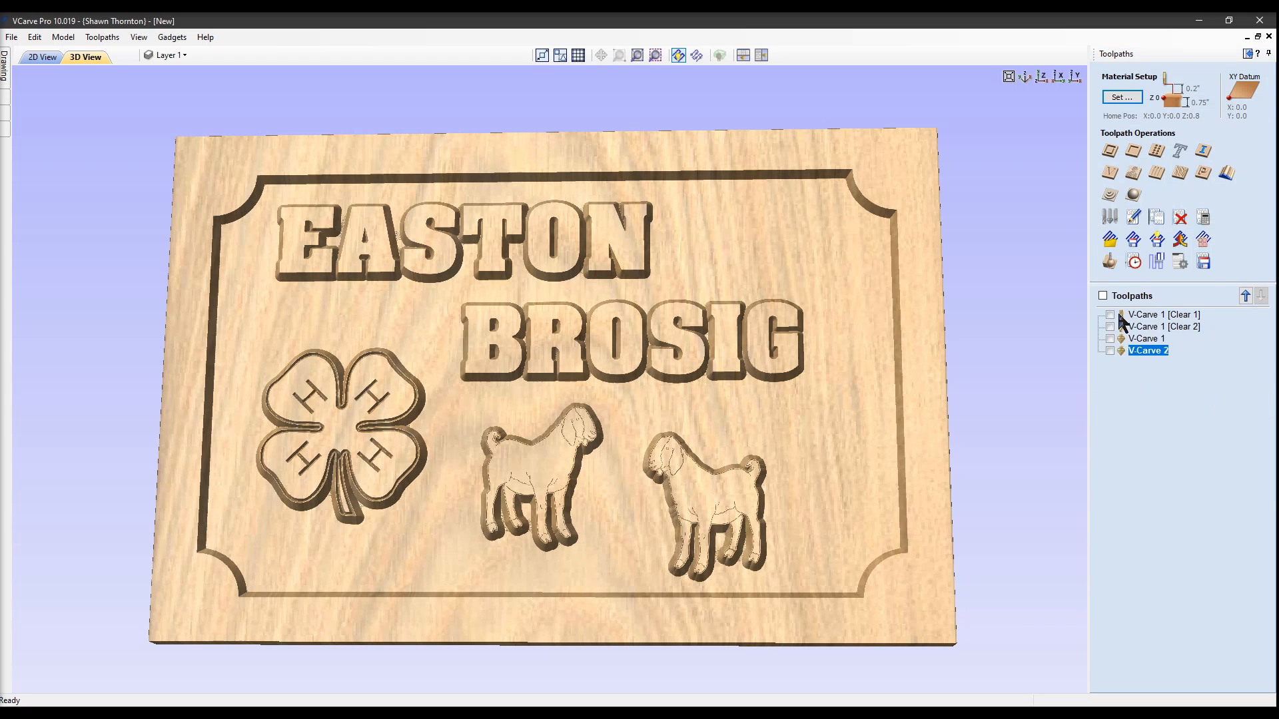
left_click(1102, 296)
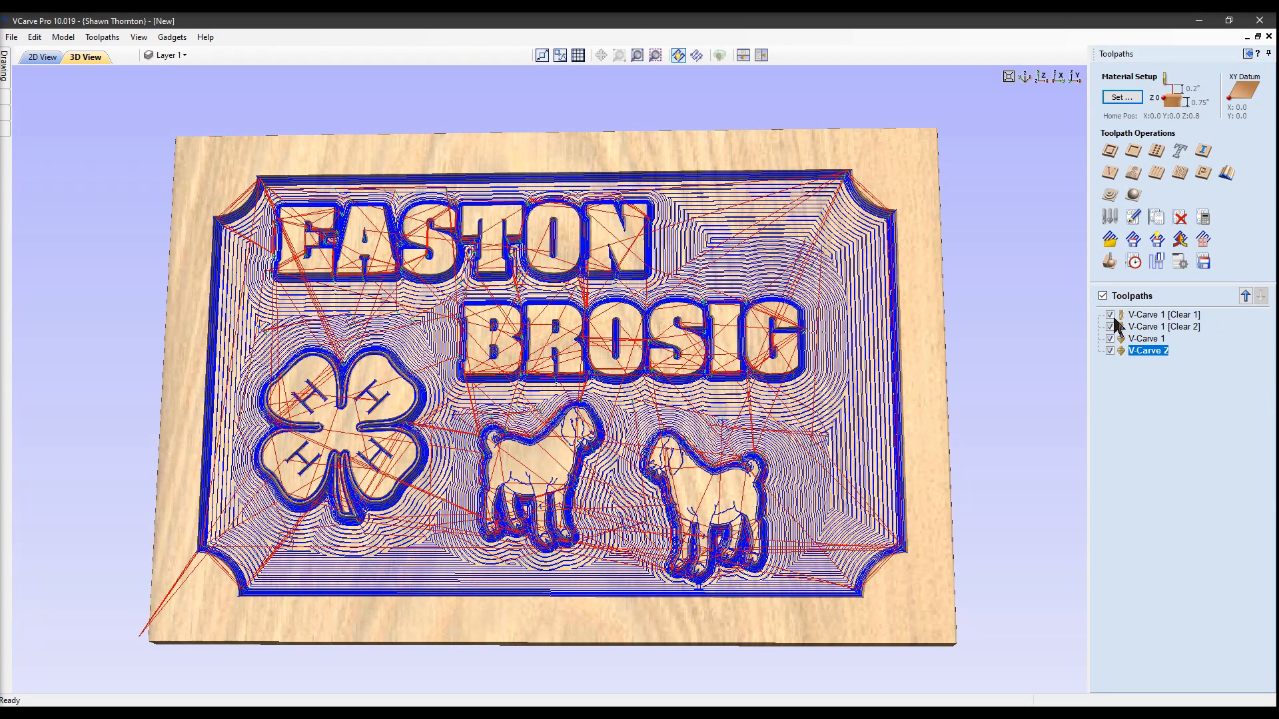
left_click(1204, 263)
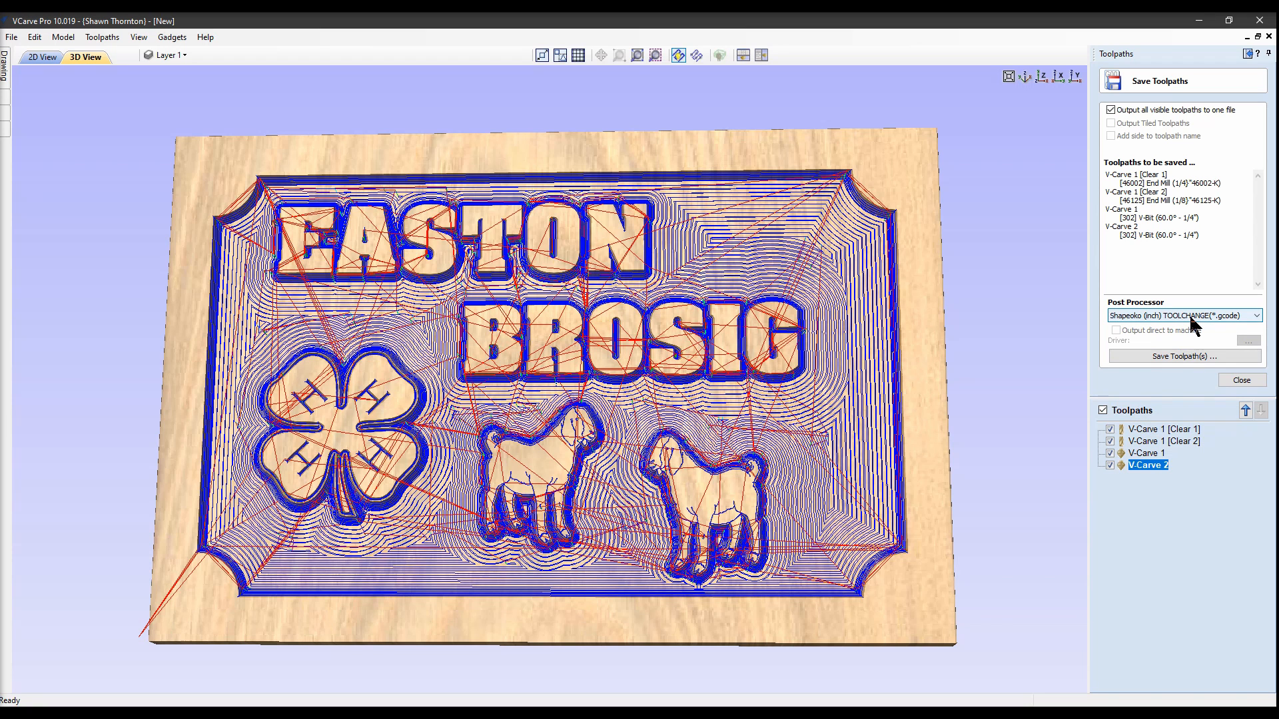
left_click(1184, 357)
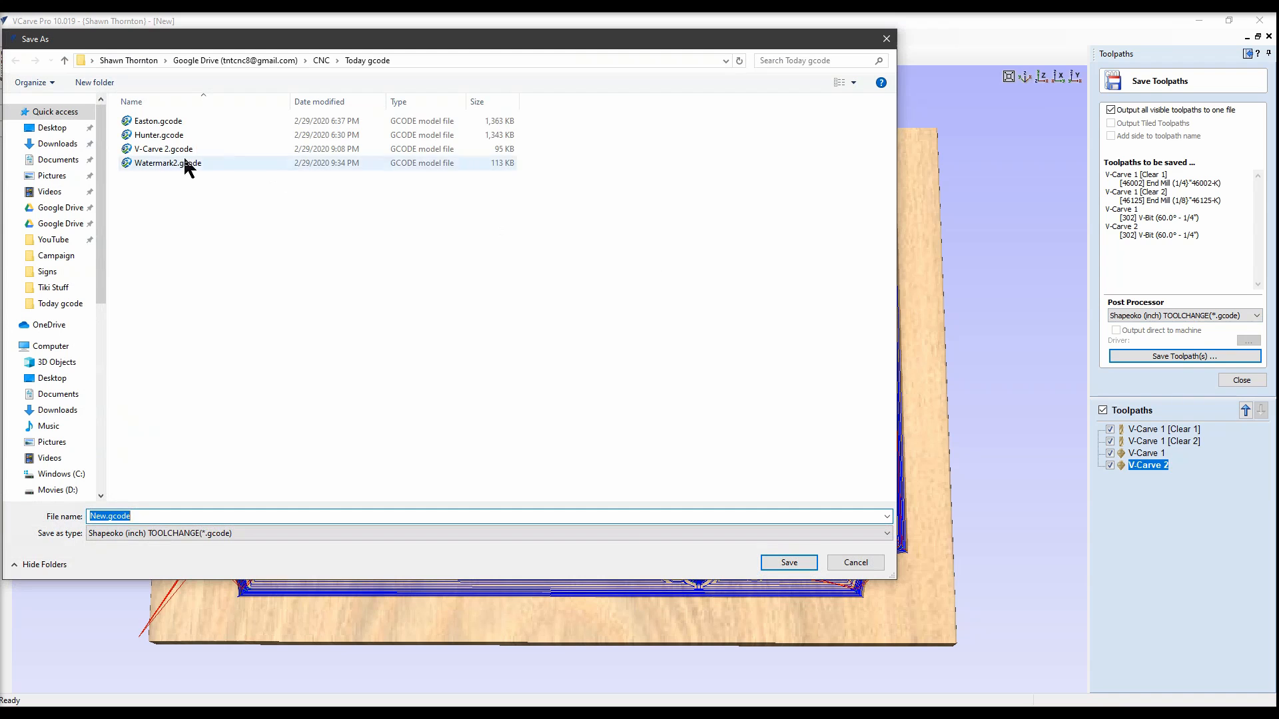
left_click(158, 122)
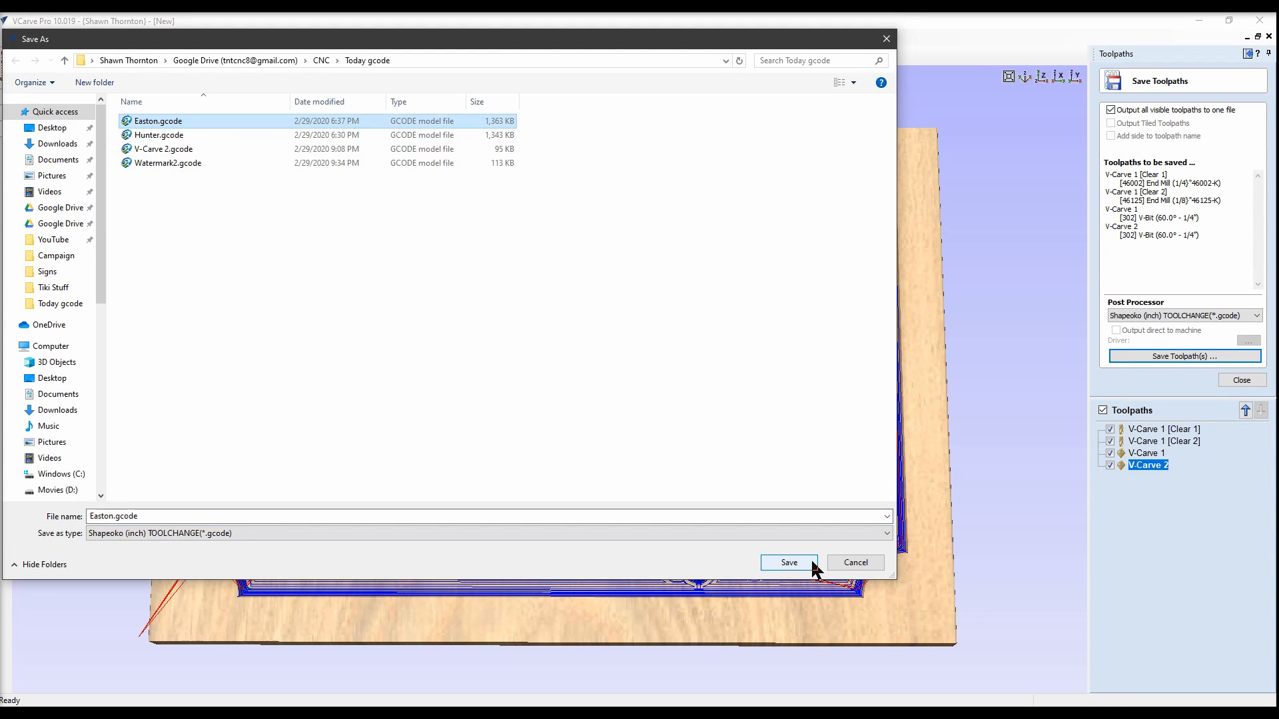